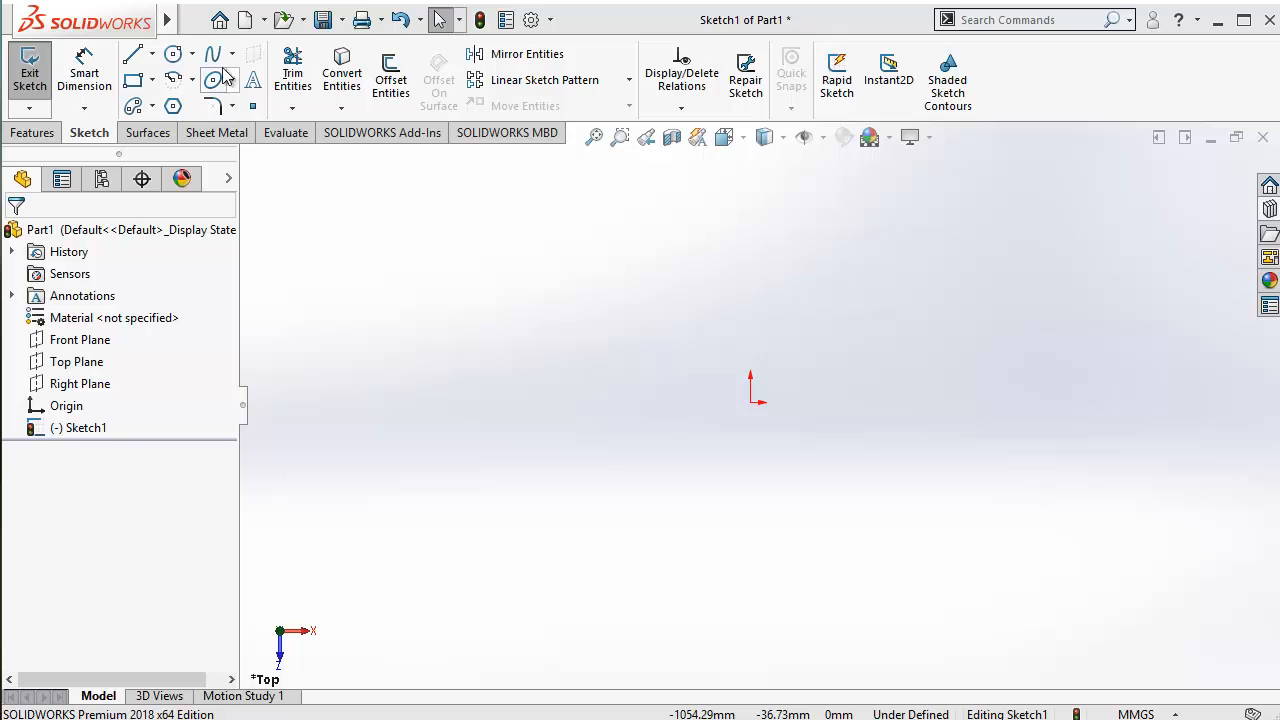
Sketch an open five-point spline forming a curvy half-outline left of the origin, ending about 384 mm directly below it
click(214, 56)
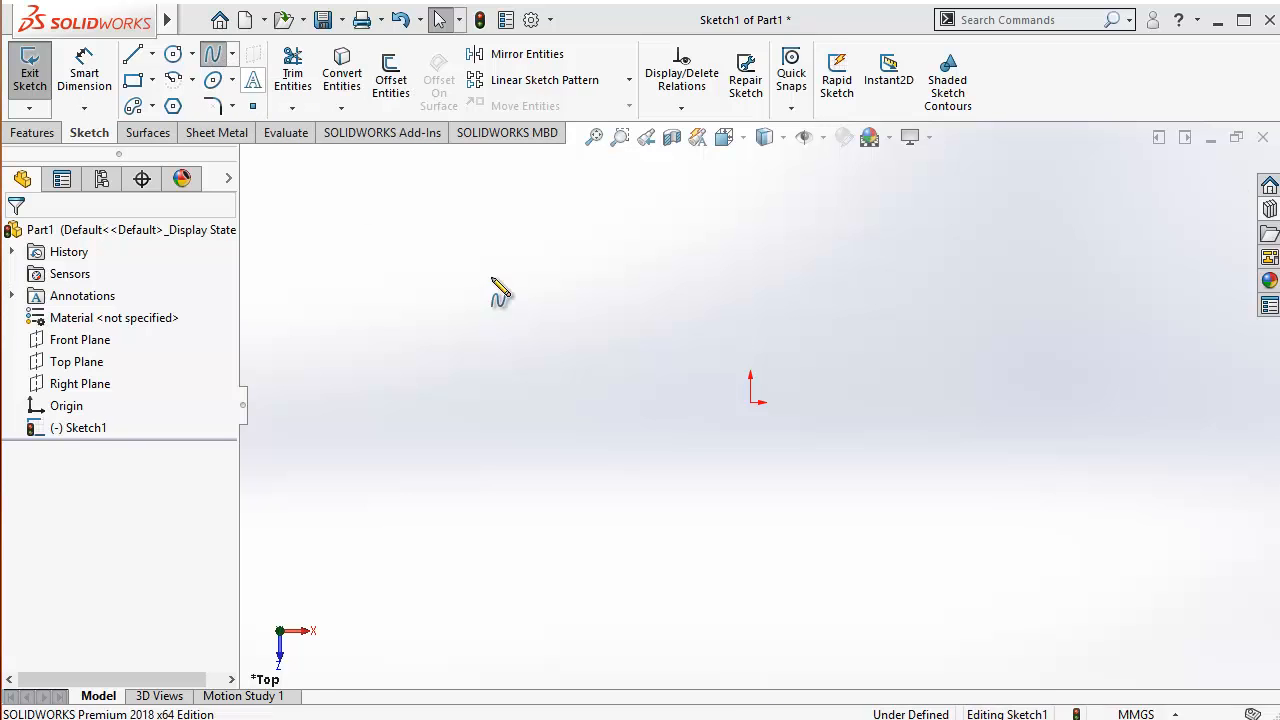
click(704, 220)
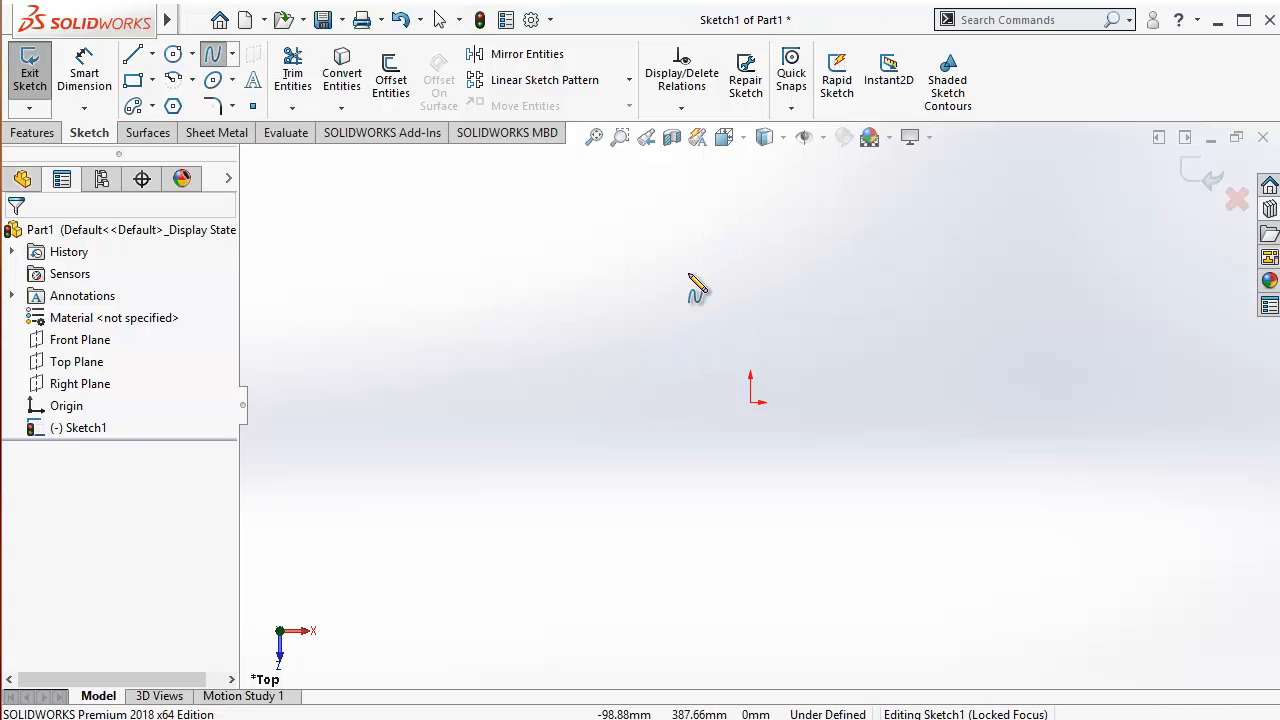
click(627, 280)
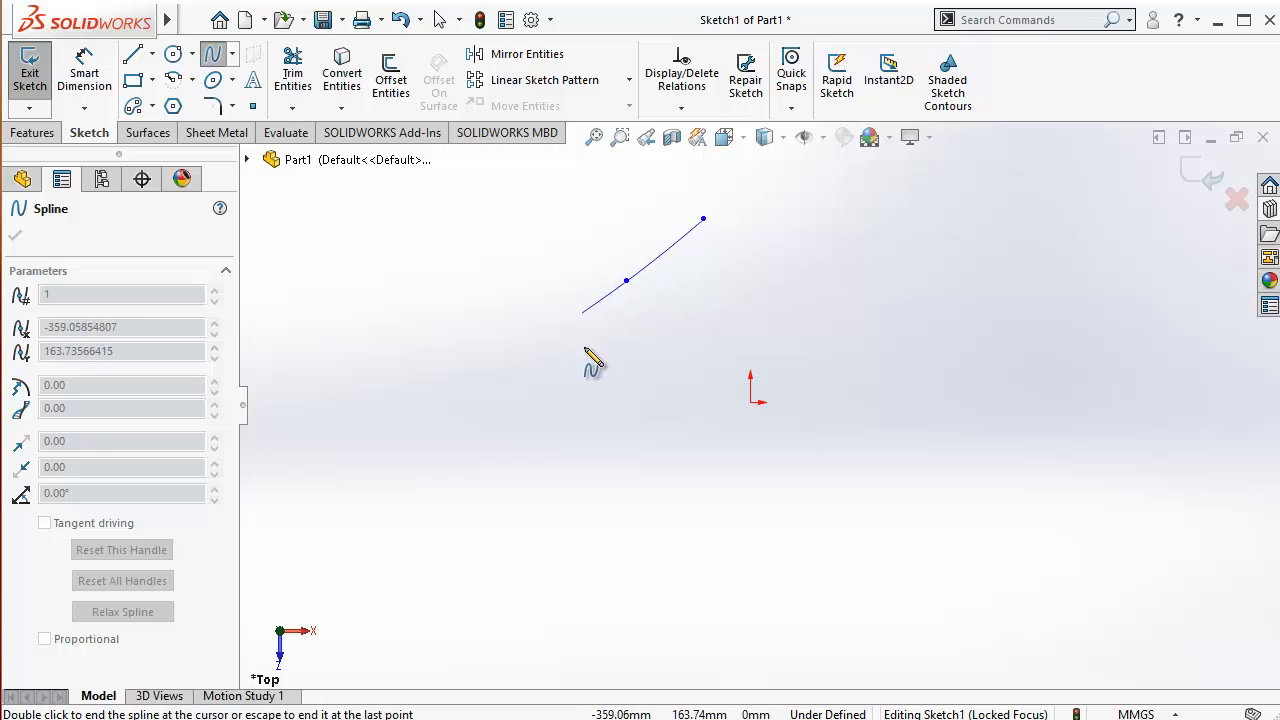
click(667, 402)
click(592, 508)
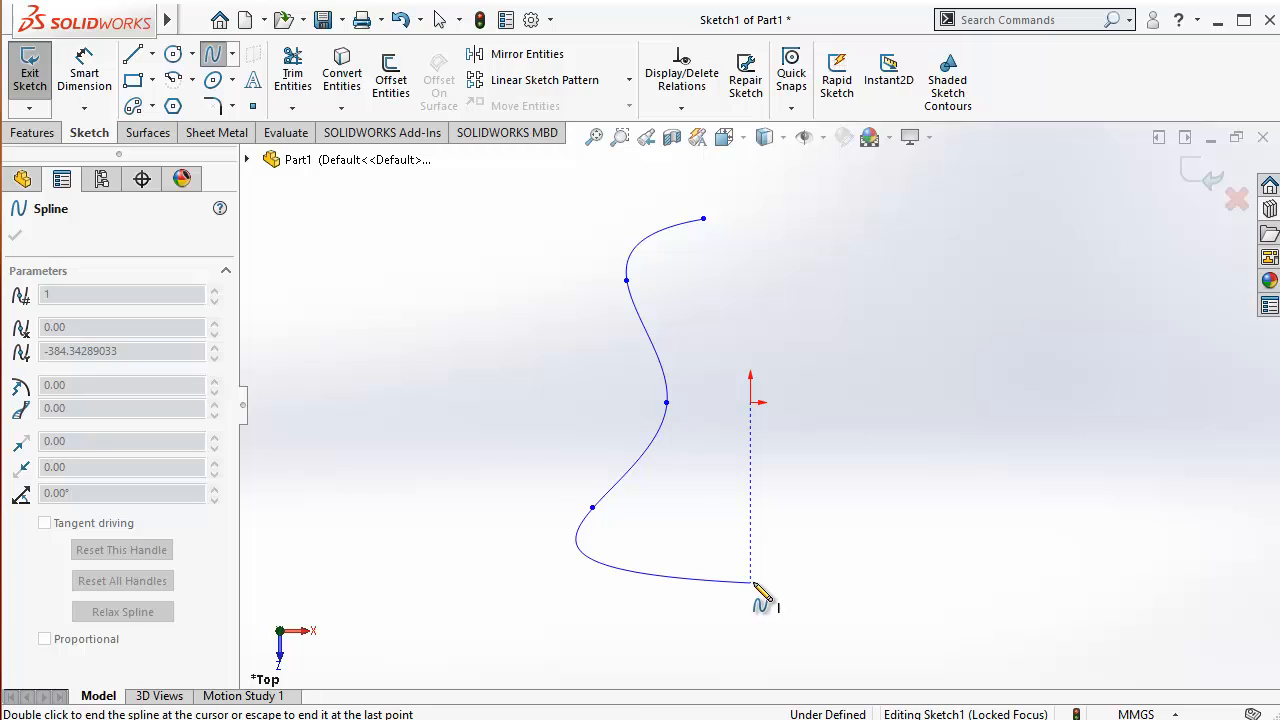
click(750, 582)
key(Escape)
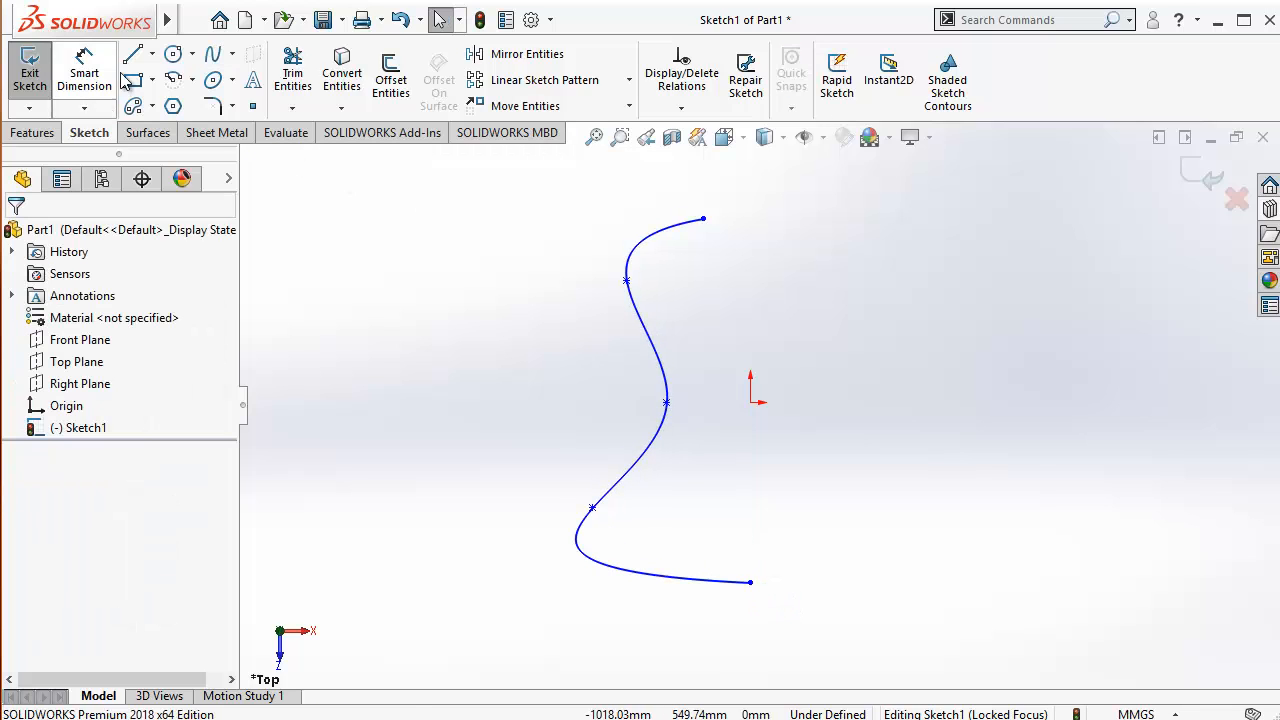
Draw a vertical centerline about 384 mm long from the spline's lower endpoint up to the origin
click(152, 54)
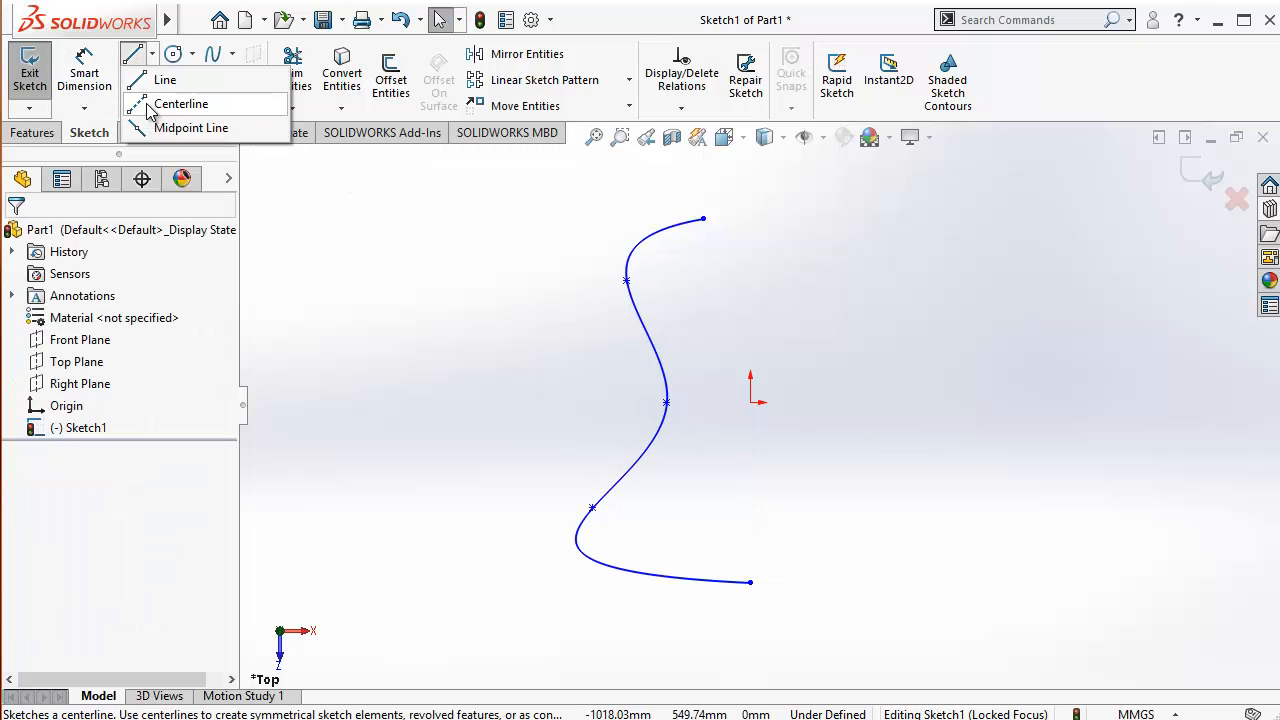
click(180, 104)
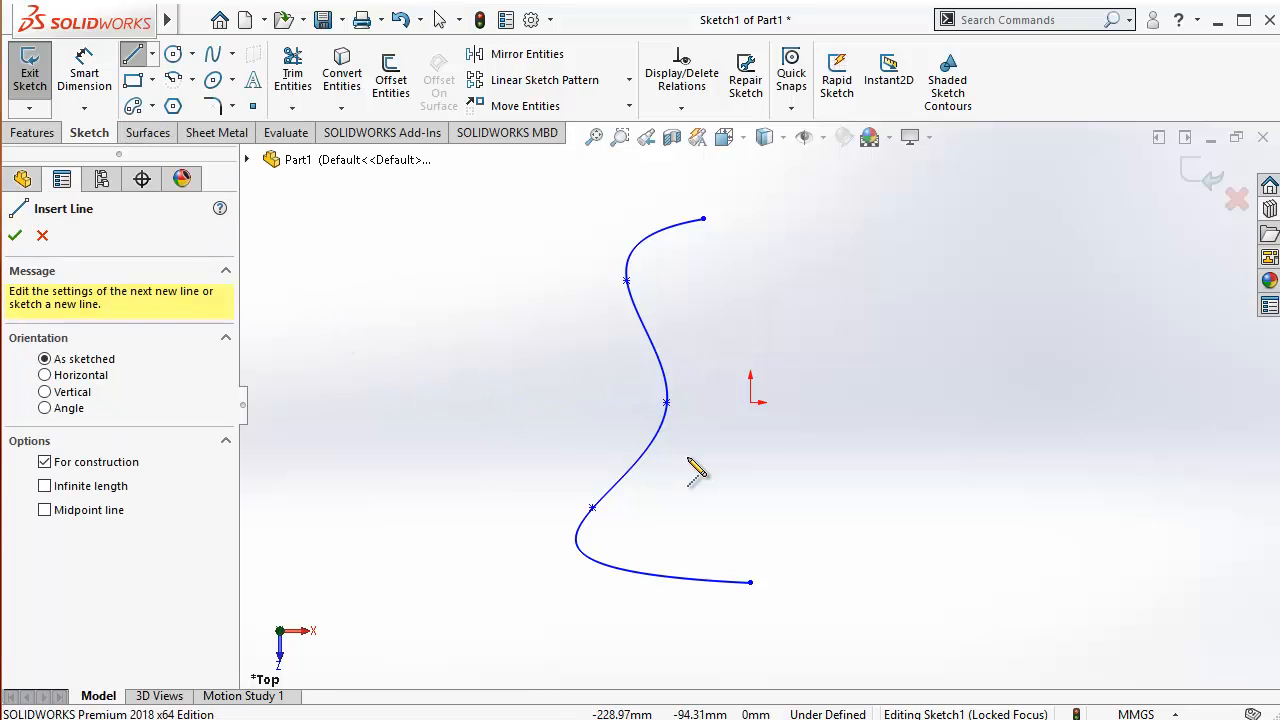
click(750, 581)
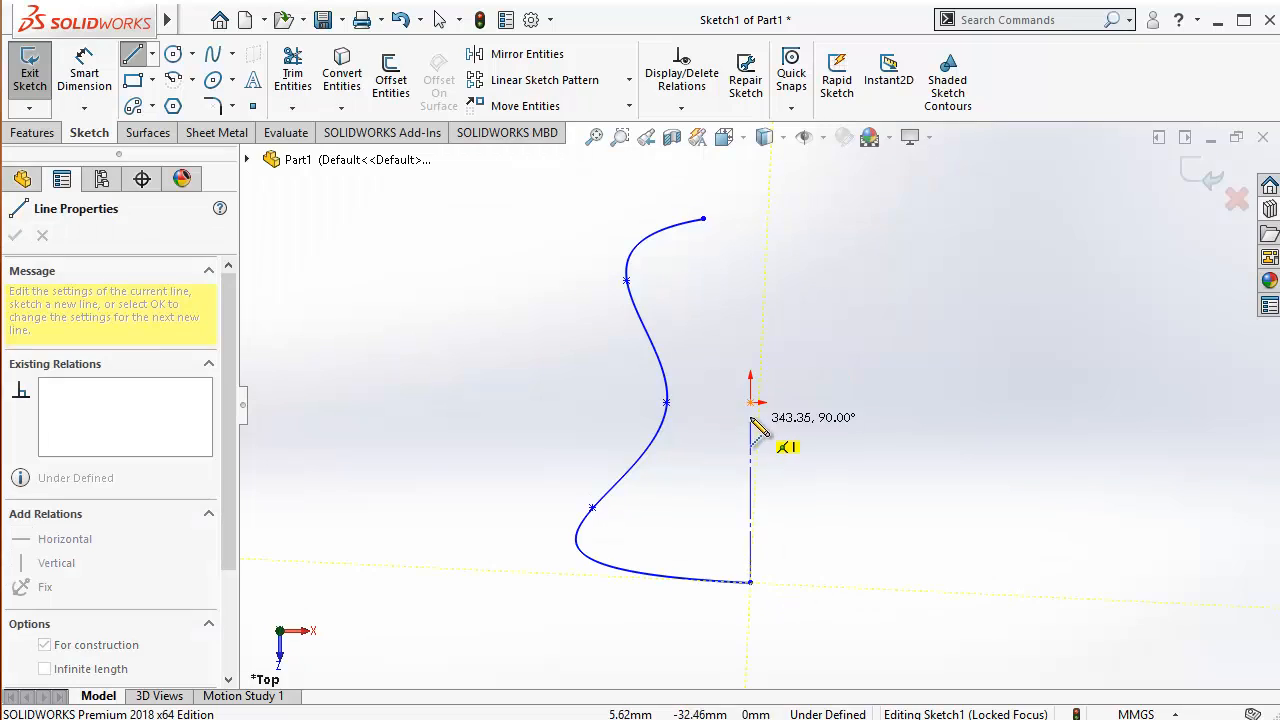
click(750, 402)
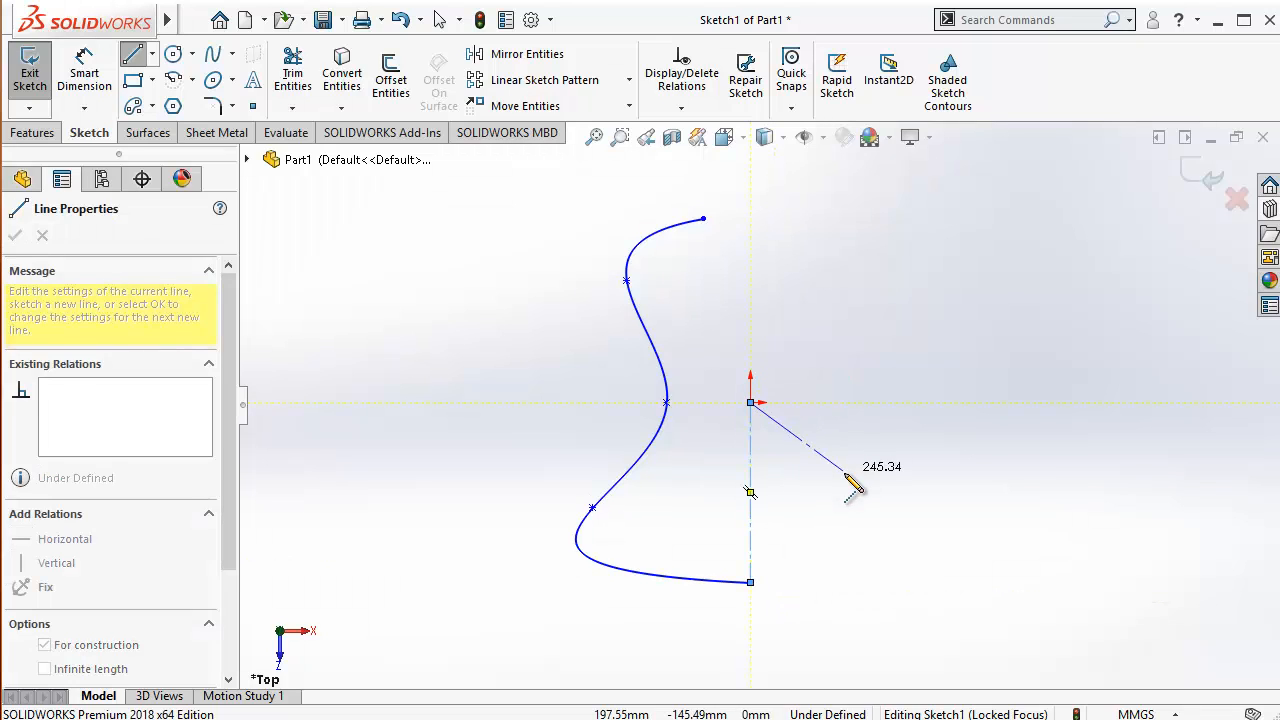
key(Escape)
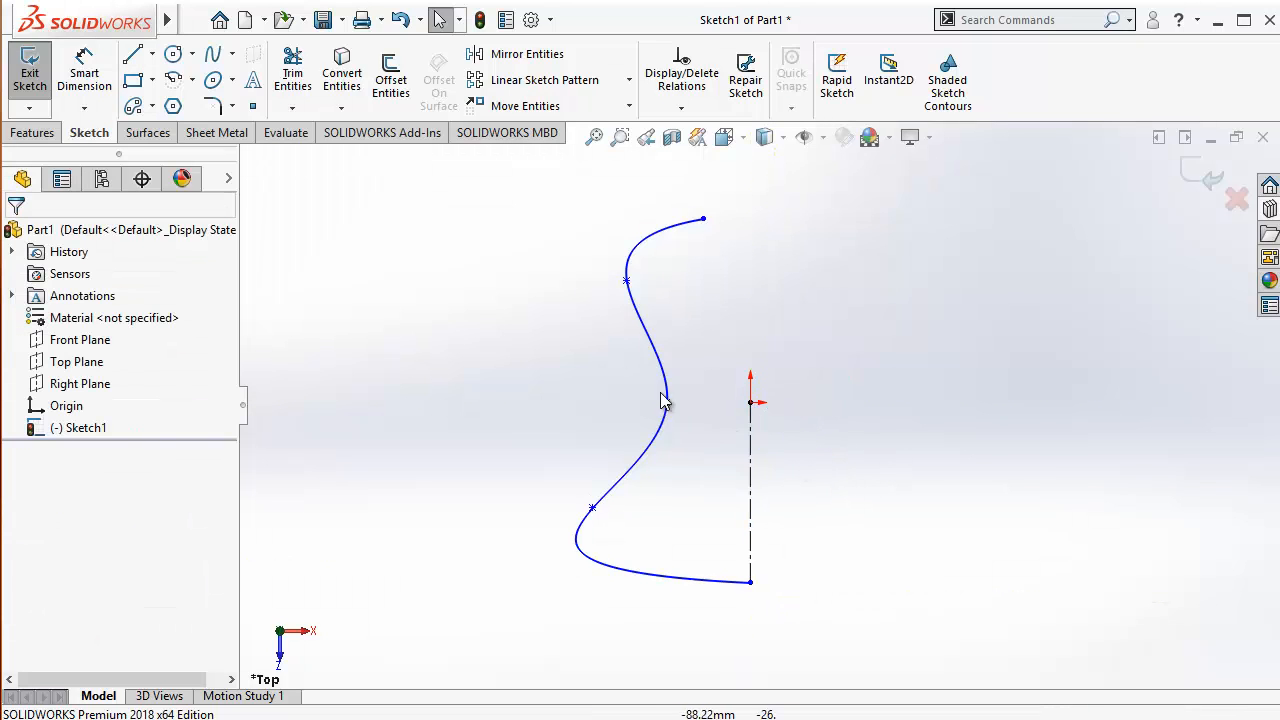
Mirror the spline about the vertical centerline, keeping the original as a copy
click(511, 55)
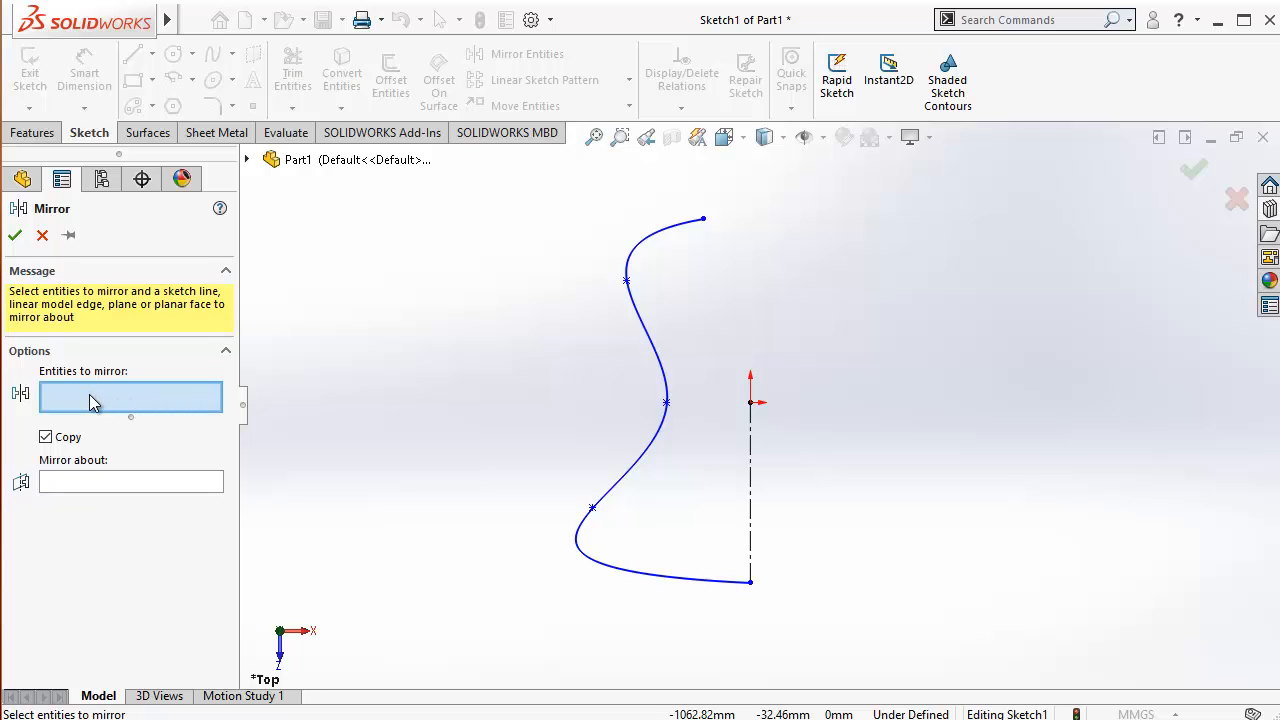
click(645, 335)
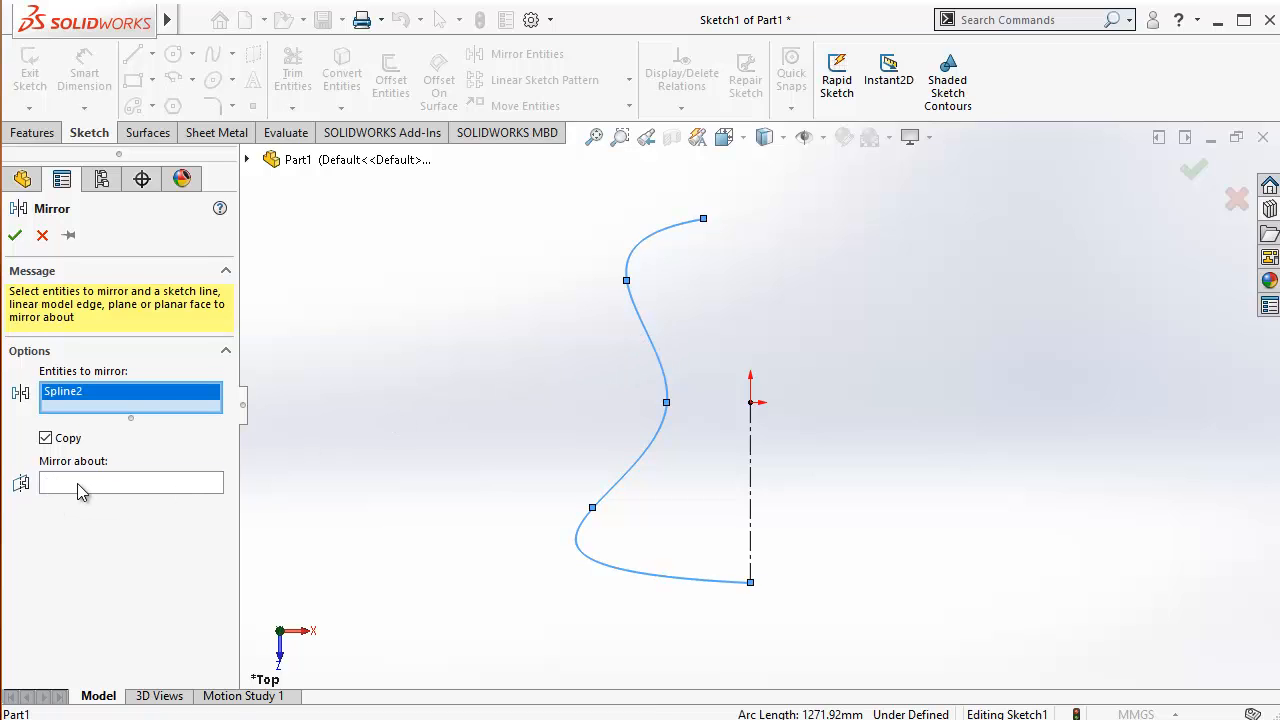
click(77, 483)
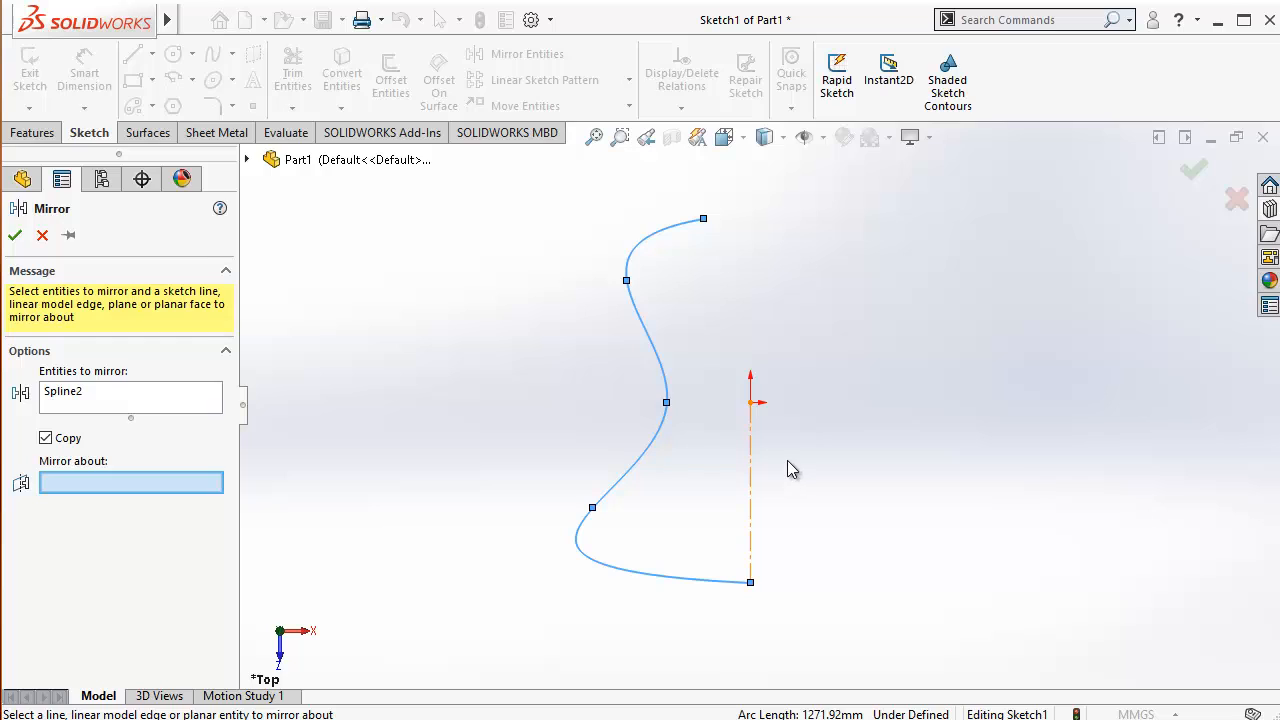
click(751, 465)
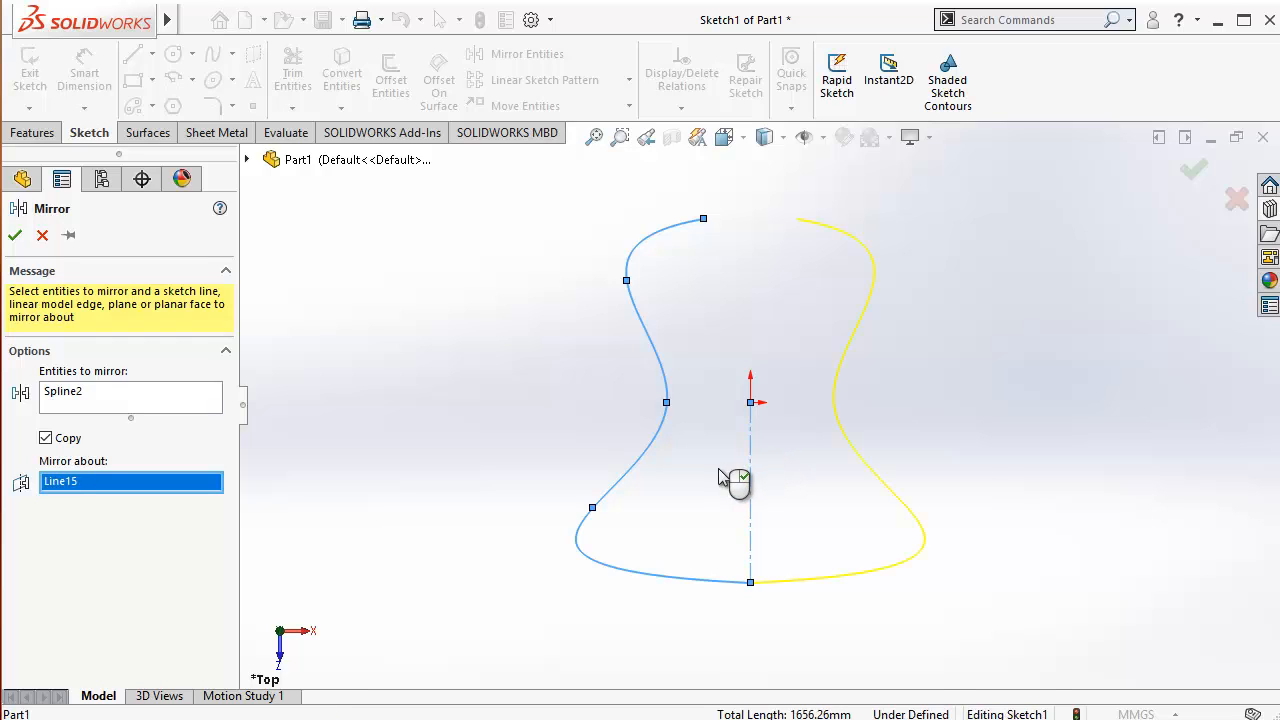
click(15, 238)
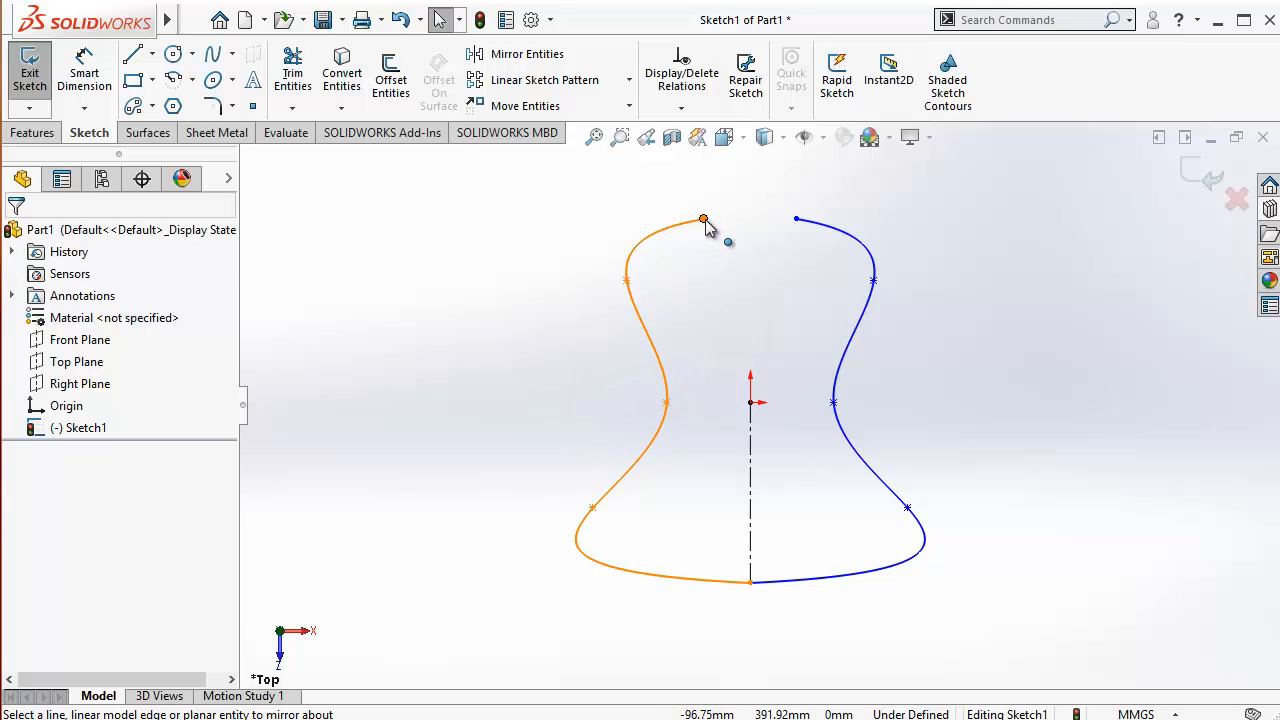
Reshape the left spline by moving its upper endpoint to about (-63, 462) mm and its waist point to about (-197, 61) mm
drag(705, 219, 721, 190)
click(728, 288)
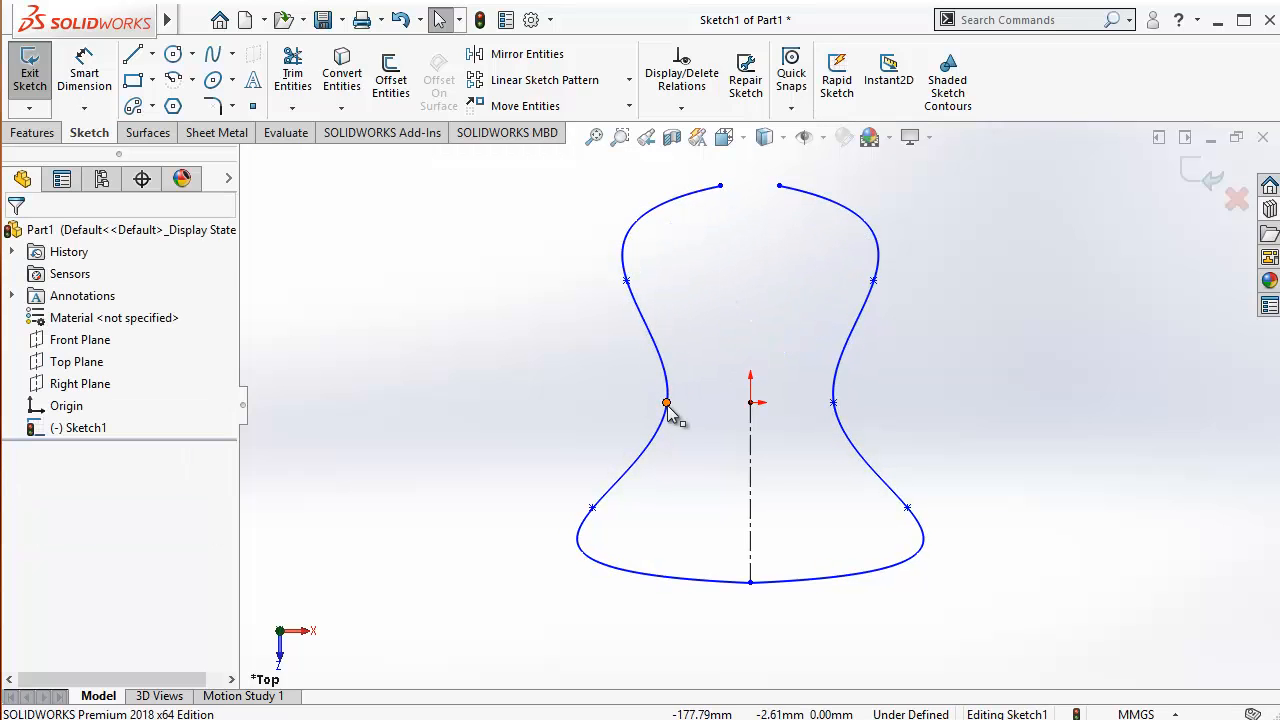
drag(667, 405, 657, 373)
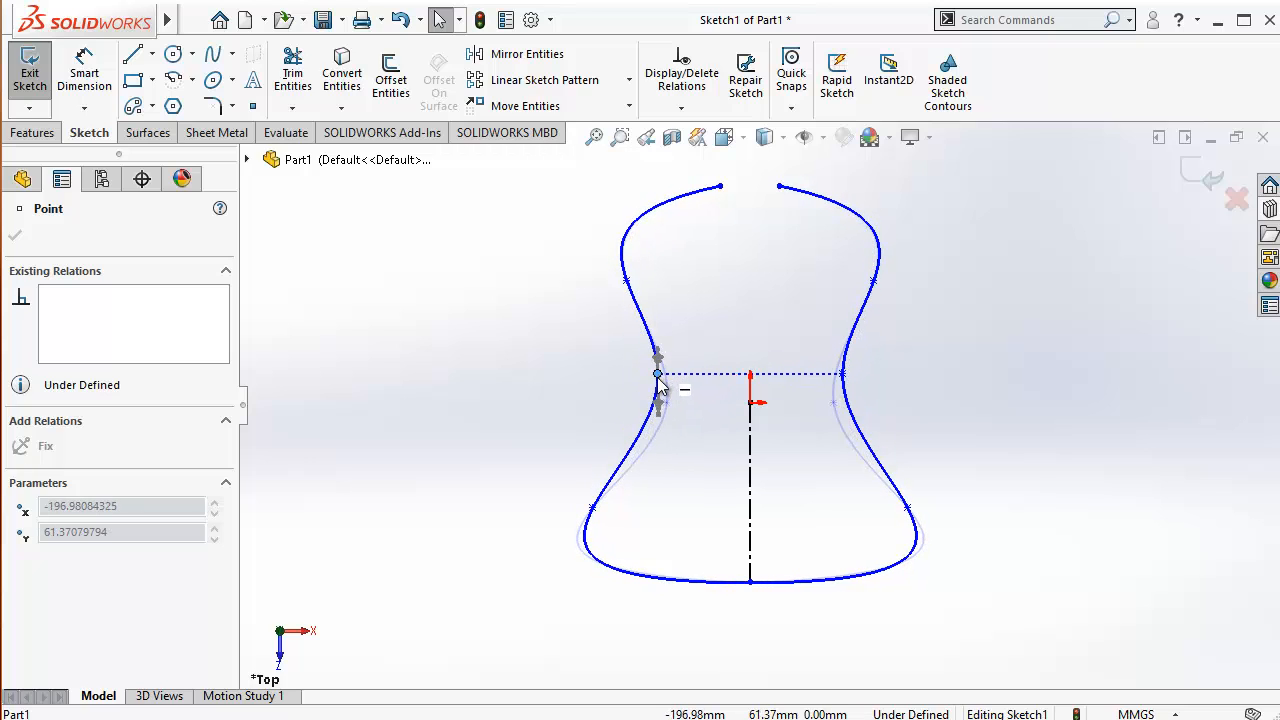
click(705, 470)
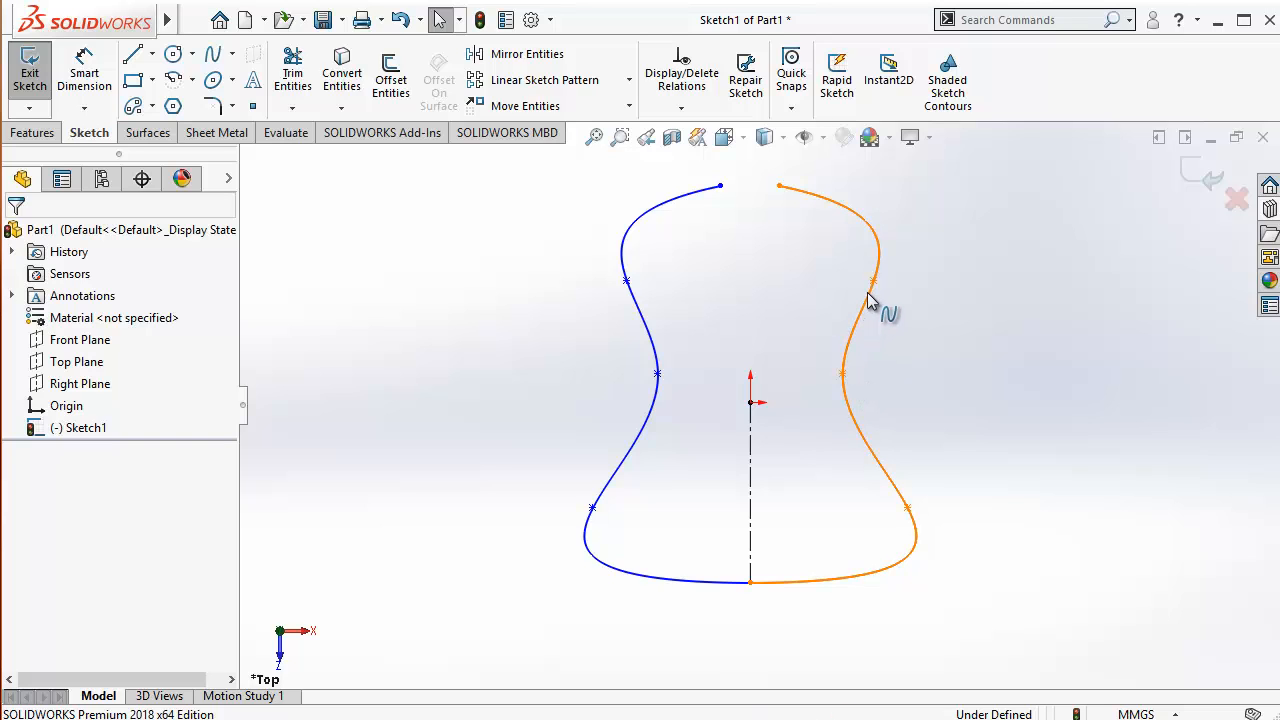
Move the right spline's upper interior point to about (264, 223) mm and its lower interior point to about (221, -71) mm
mouse_move(875, 288)
mouse_down()
mouse_move(840, 289)
mouse_move(871, 286)
mouse_move(879, 305)
mouse_up()
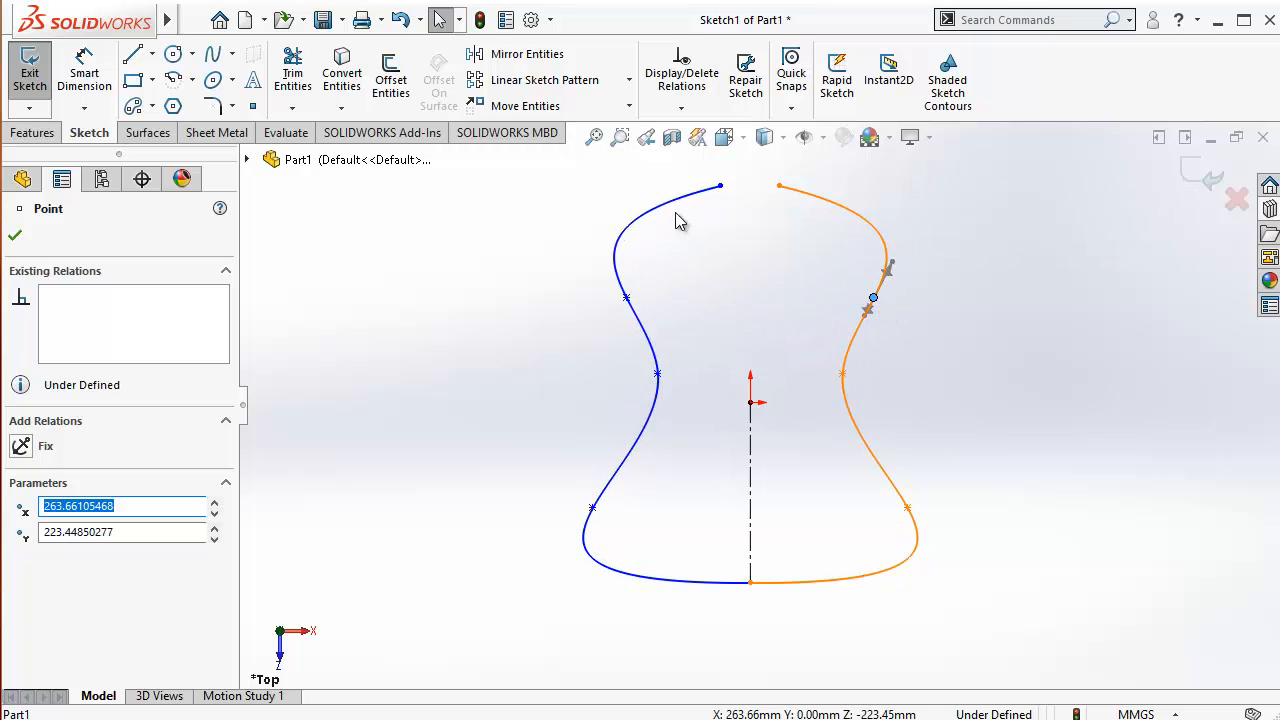
click(1022, 394)
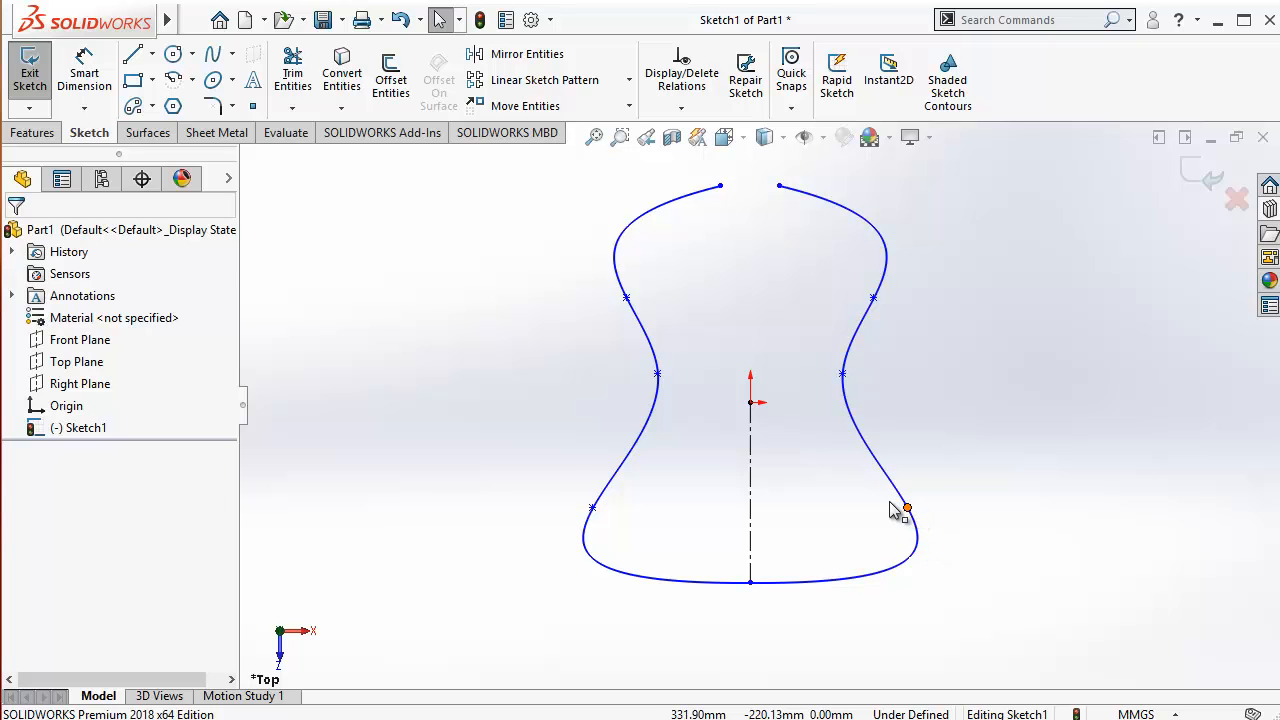
drag(900, 508, 853, 435)
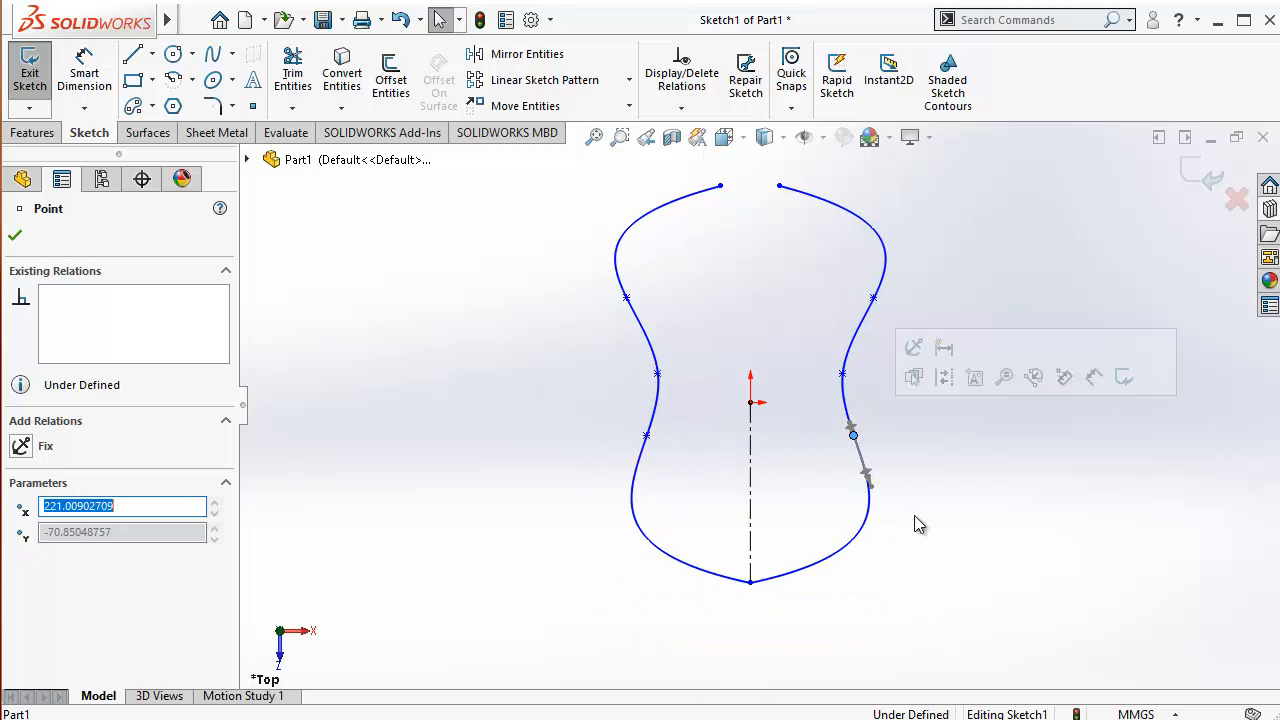
click(968, 557)
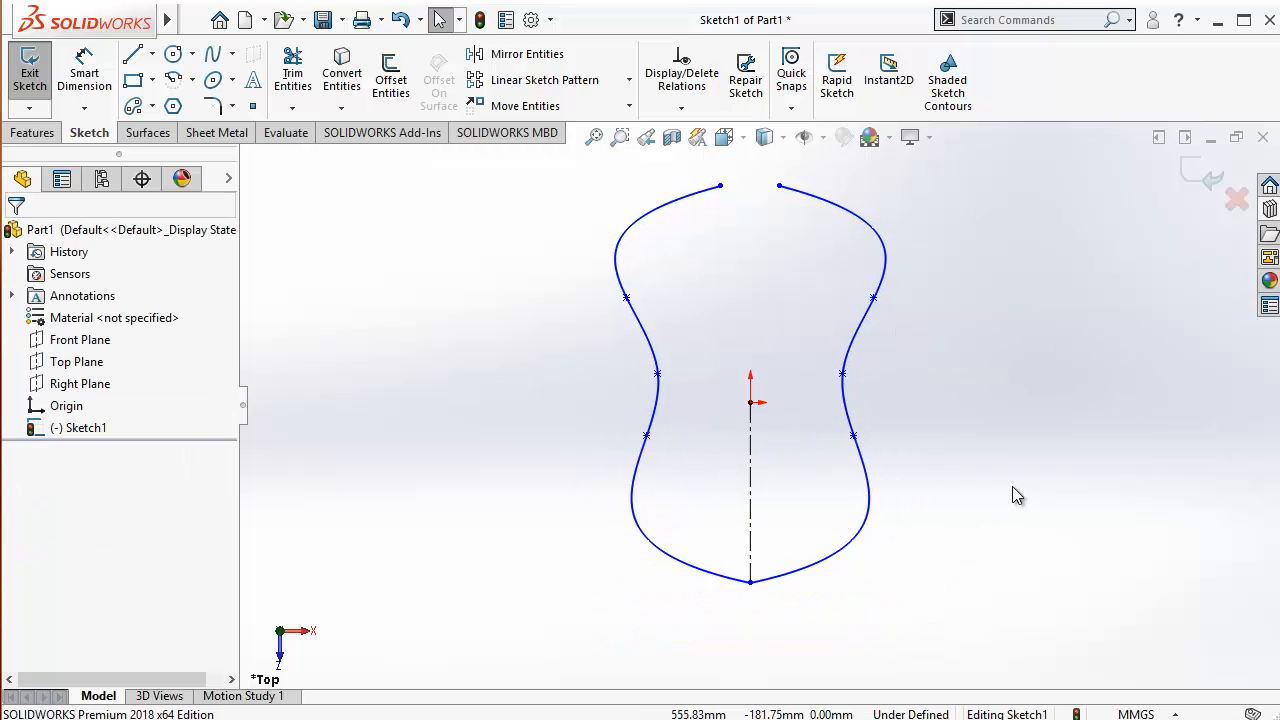
Check the right spline's existing relations and delete the vertical centerline between the two splines
click(882, 503)
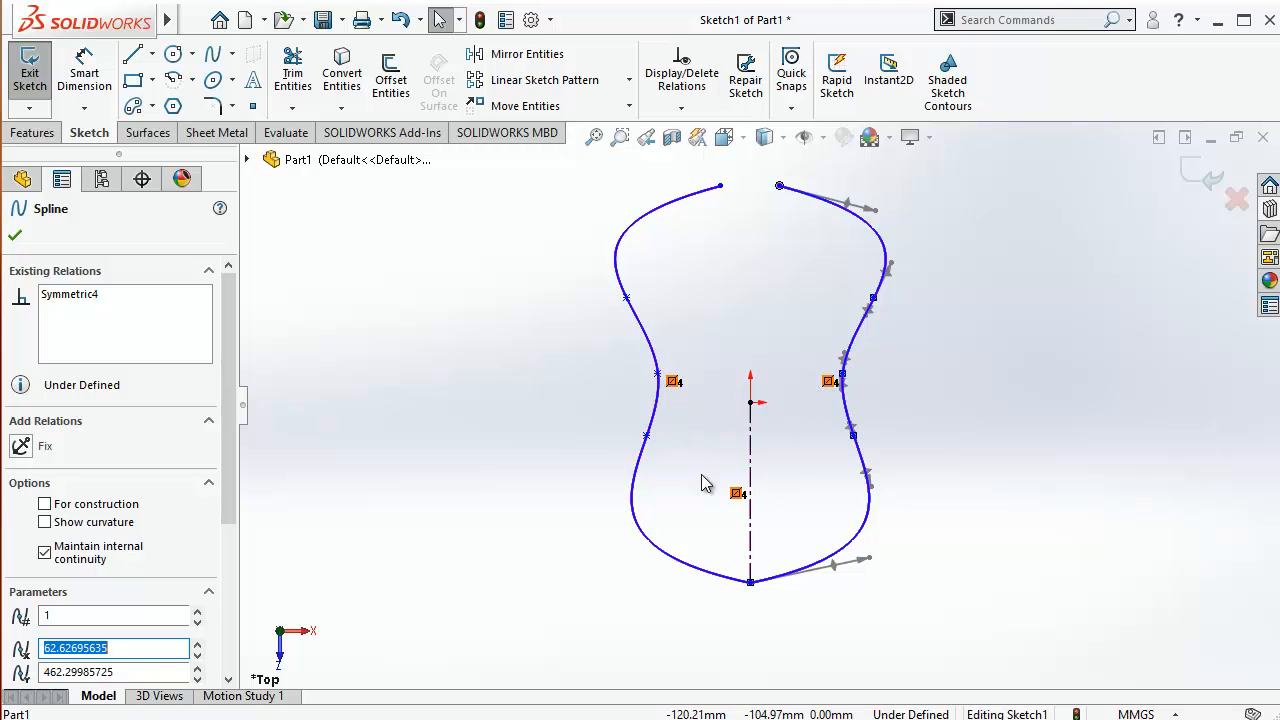
click(789, 449)
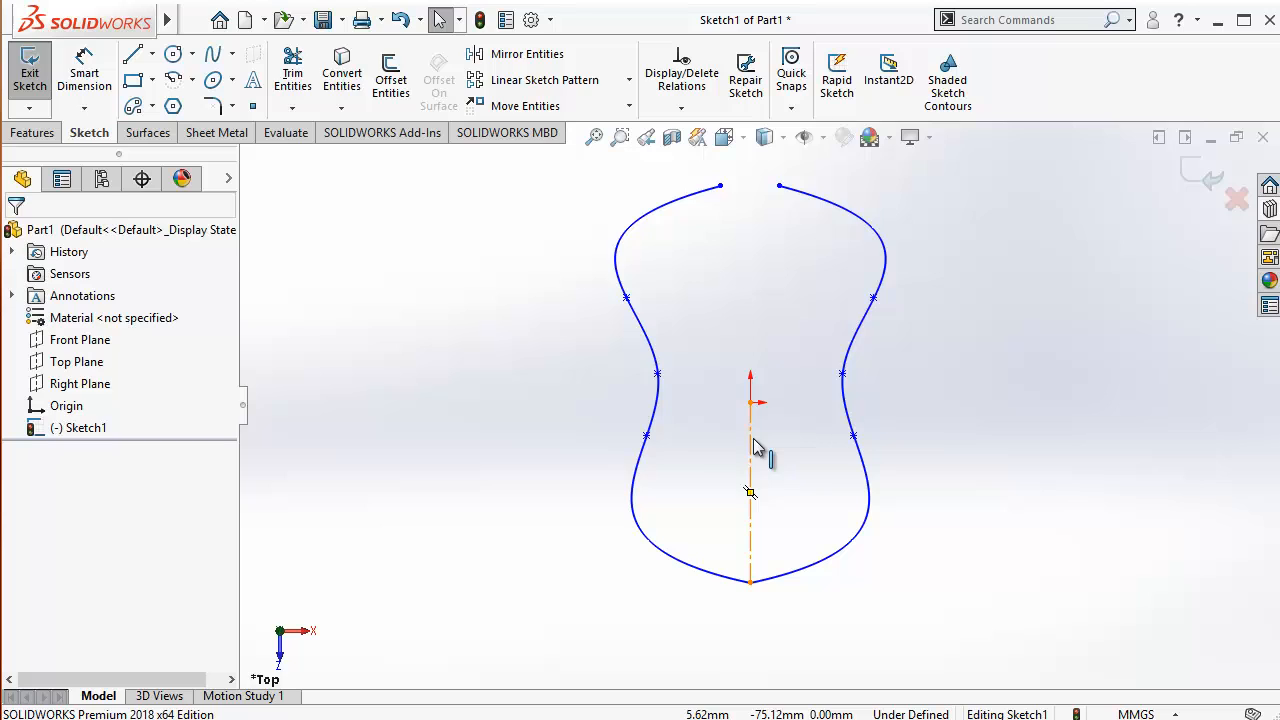
click(751, 440)
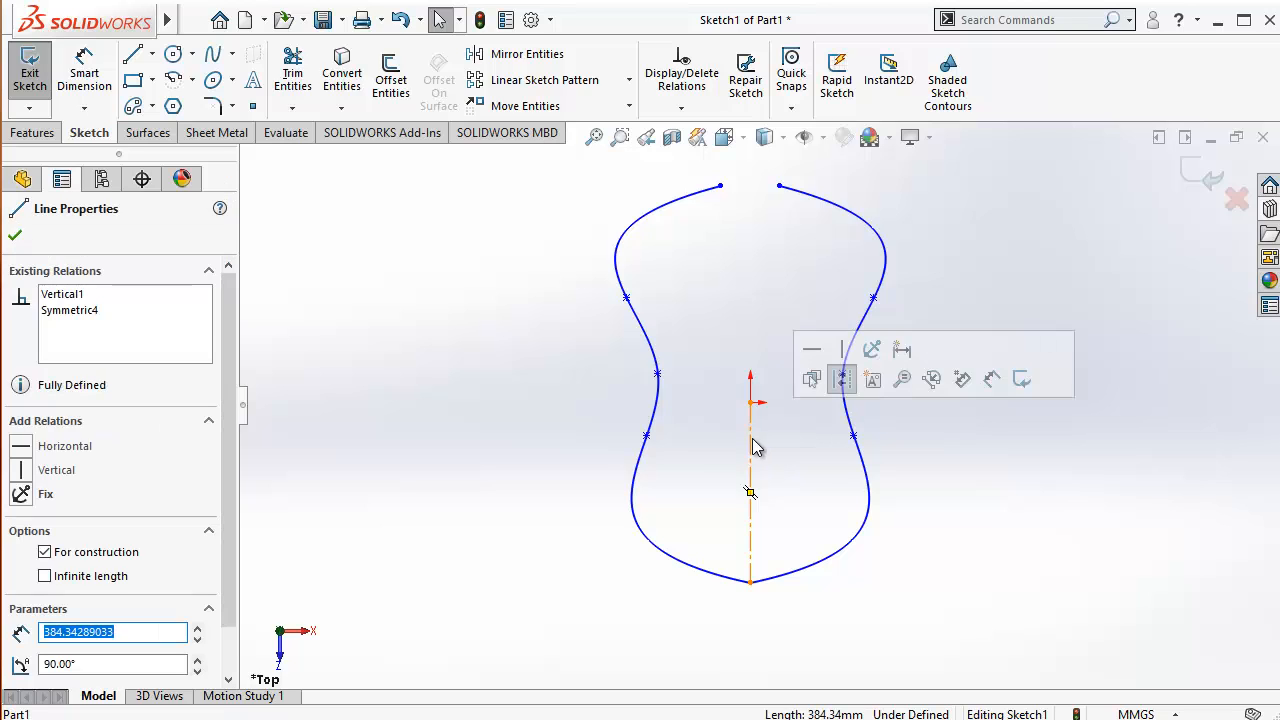
key(Delete)
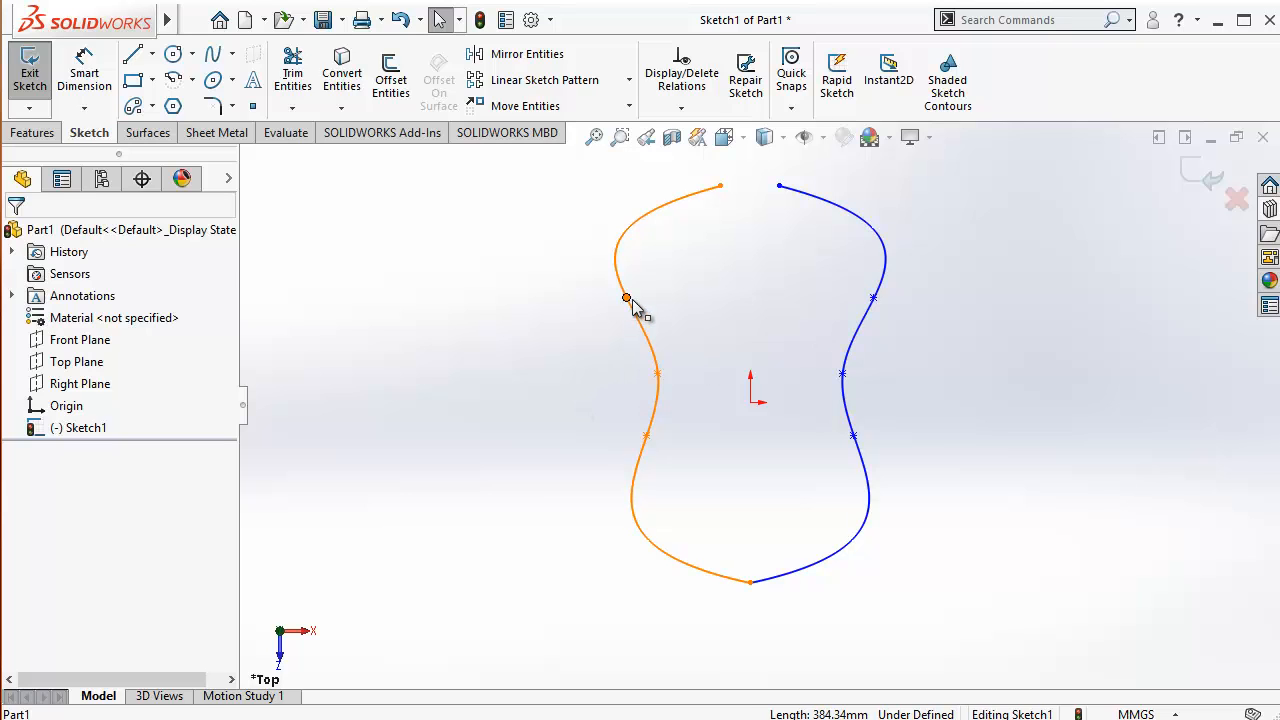
Move the left spline's upper interior point through several positions to test independent movement, last at about (-267, 253) mm
mouse_move(627, 299)
mouse_down()
mouse_move(690, 315)
mouse_move(608, 316)
mouse_move(630, 318)
mouse_up()
click(970, 410)
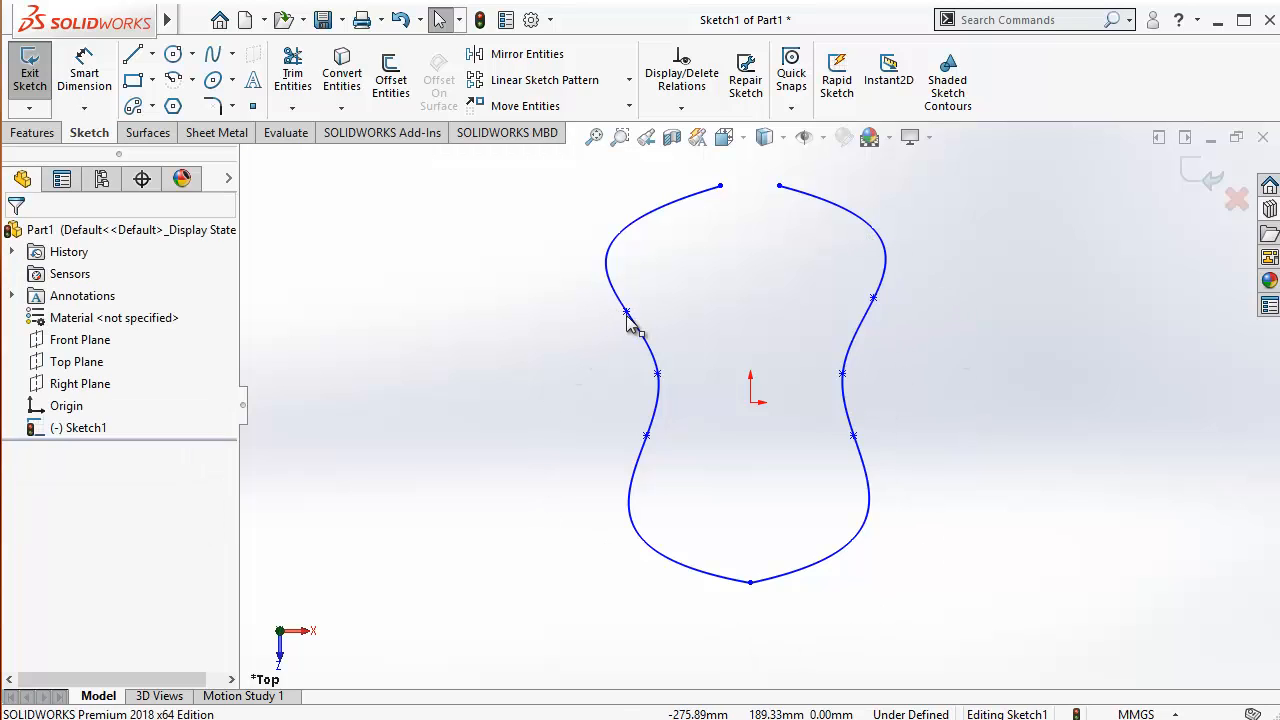
drag(626, 313, 635, 278)
click(702, 330)
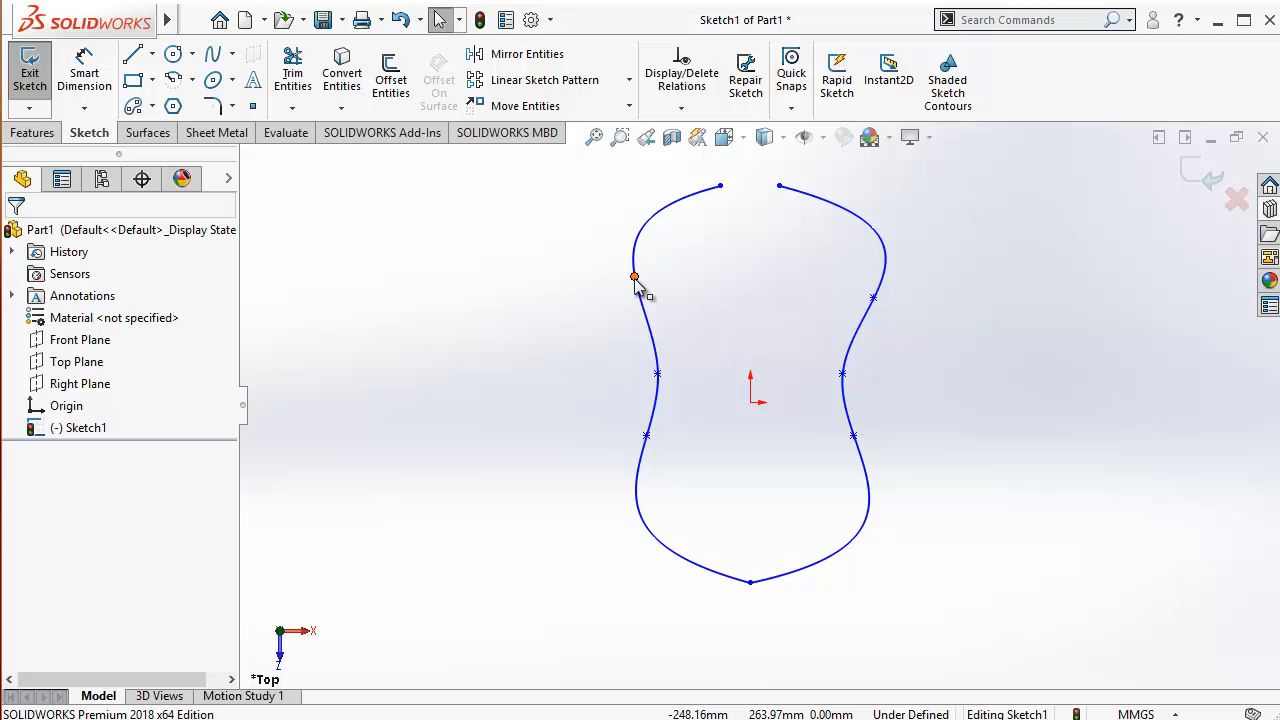
mouse_move(634, 276)
mouse_down()
mouse_move(660, 284)
mouse_move(624, 283)
mouse_up()
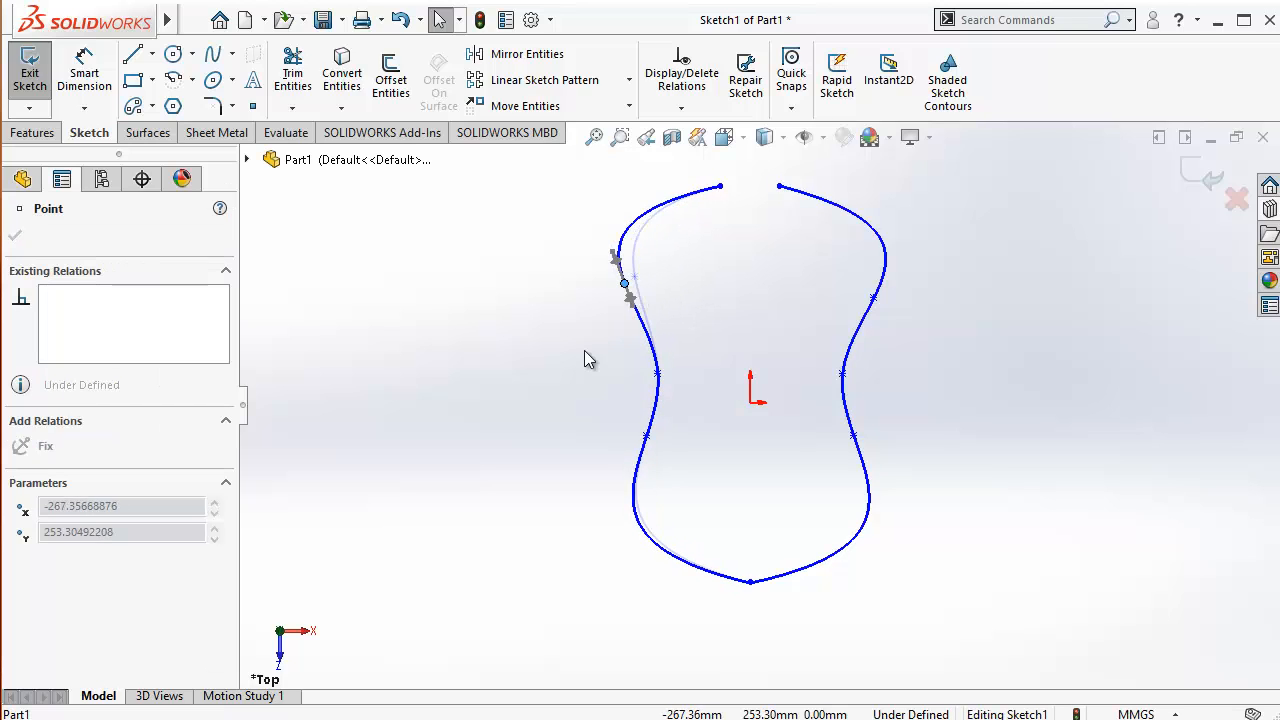
click(544, 348)
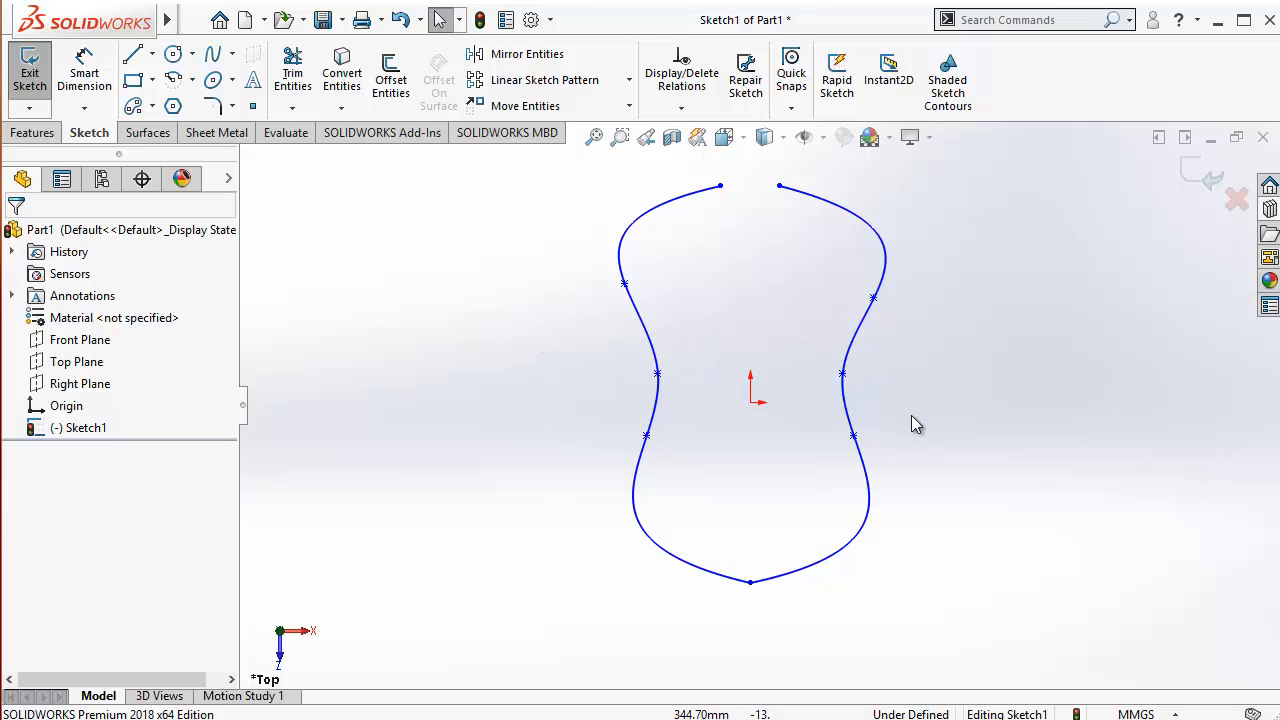
Delete the mirrored spline on the right side of the sketch
click(842, 373)
click(865, 318)
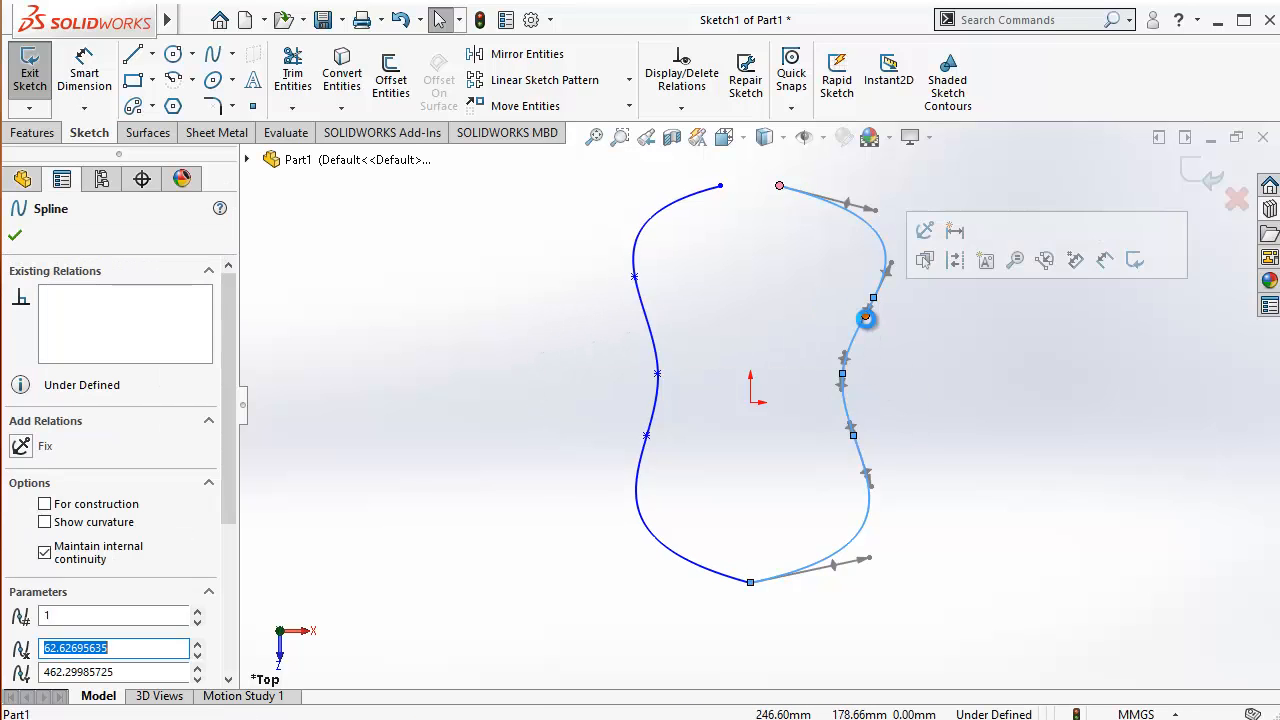
key(Delete)
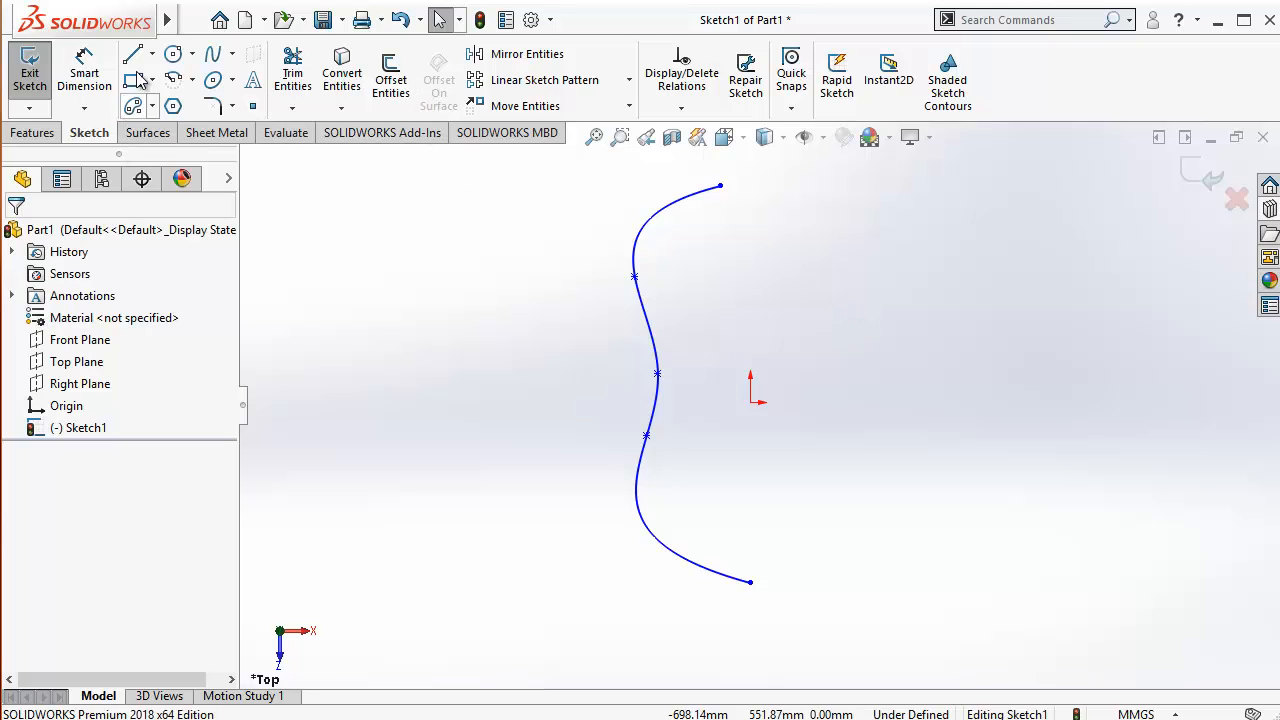
Redraw the vertical centerline, about 384 mm long, from the remaining spline's lower endpoint to the origin
click(152, 54)
click(190, 100)
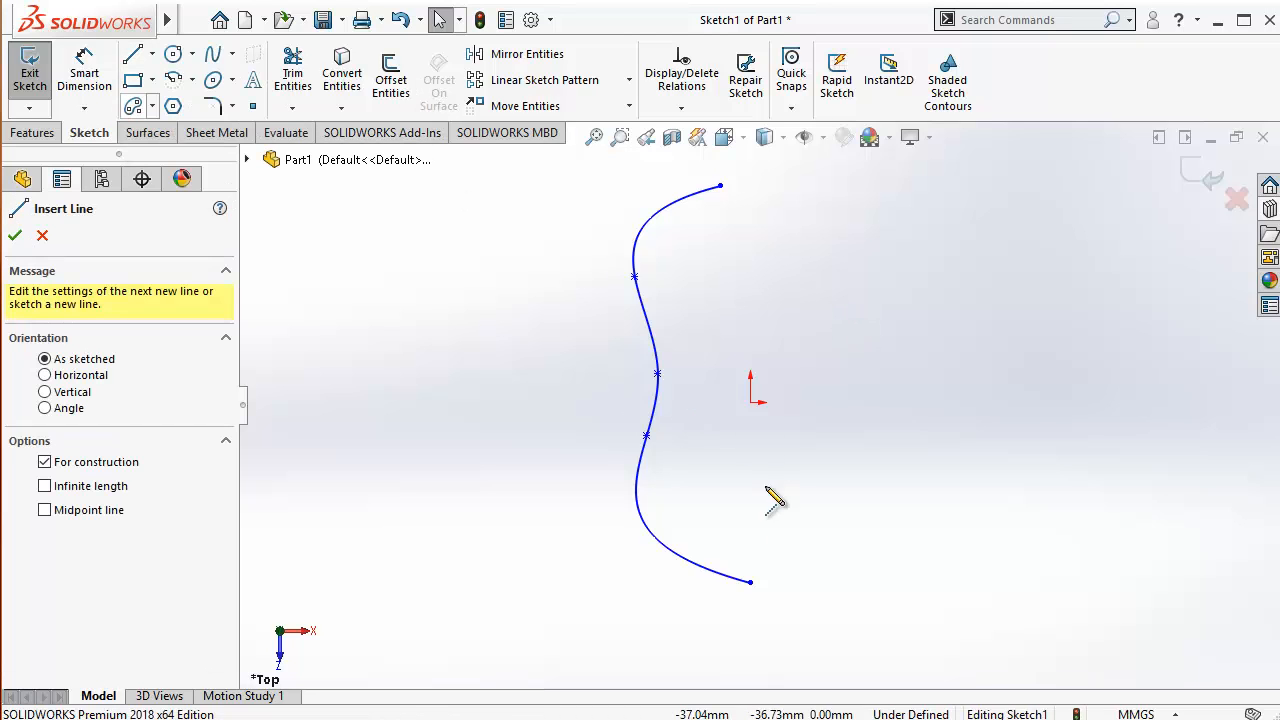
click(750, 581)
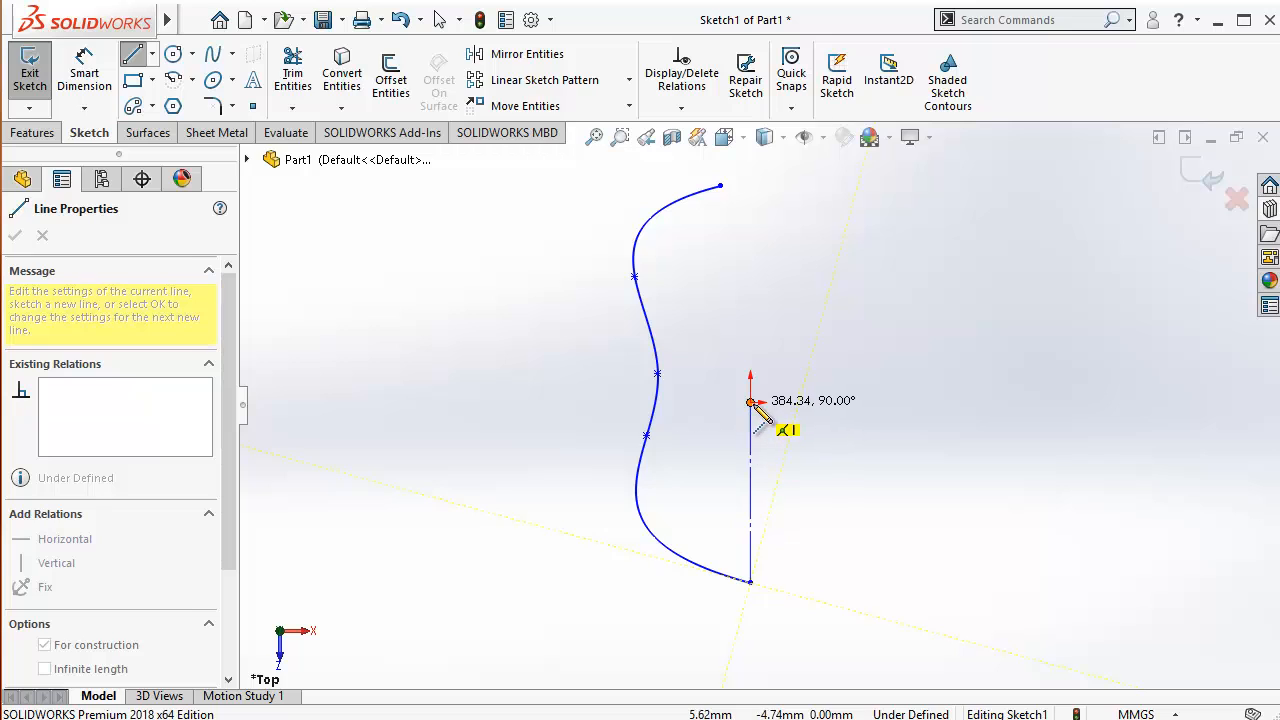
click(751, 403)
key(Escape)
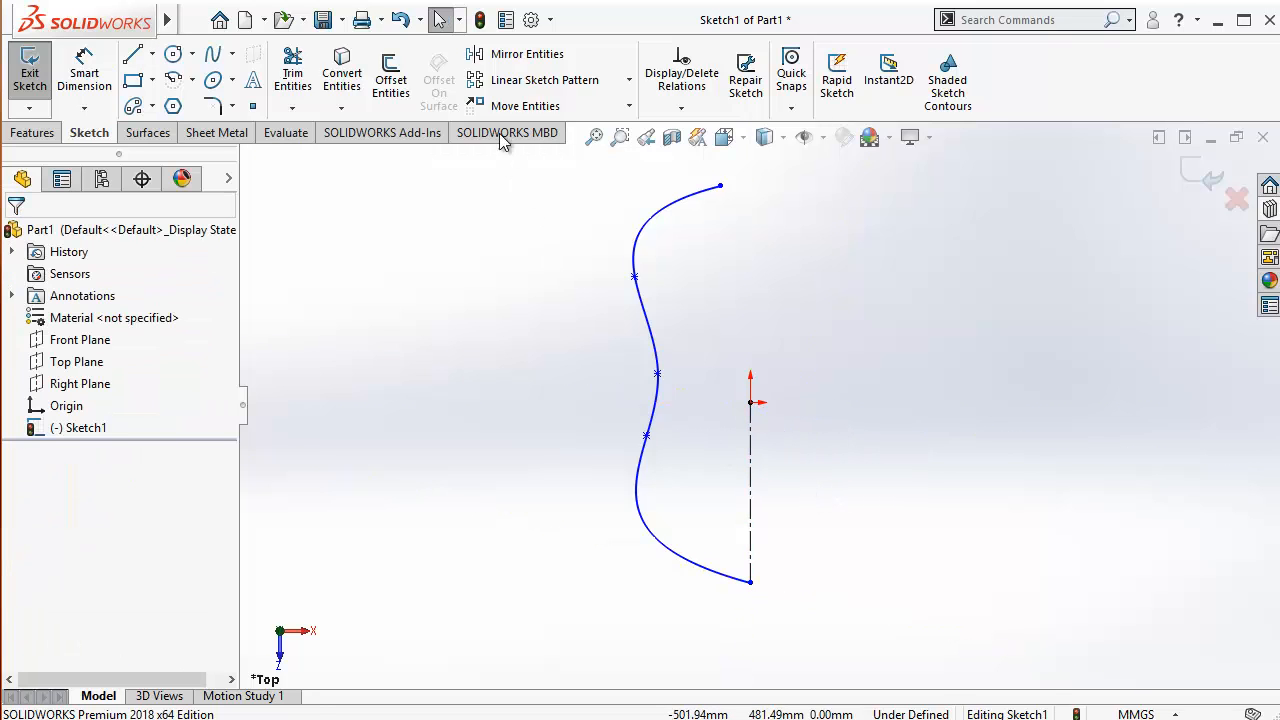
Mirror the spline about the vertical centerline with Copy turned off, moving it to the other side without keeping the original
click(524, 54)
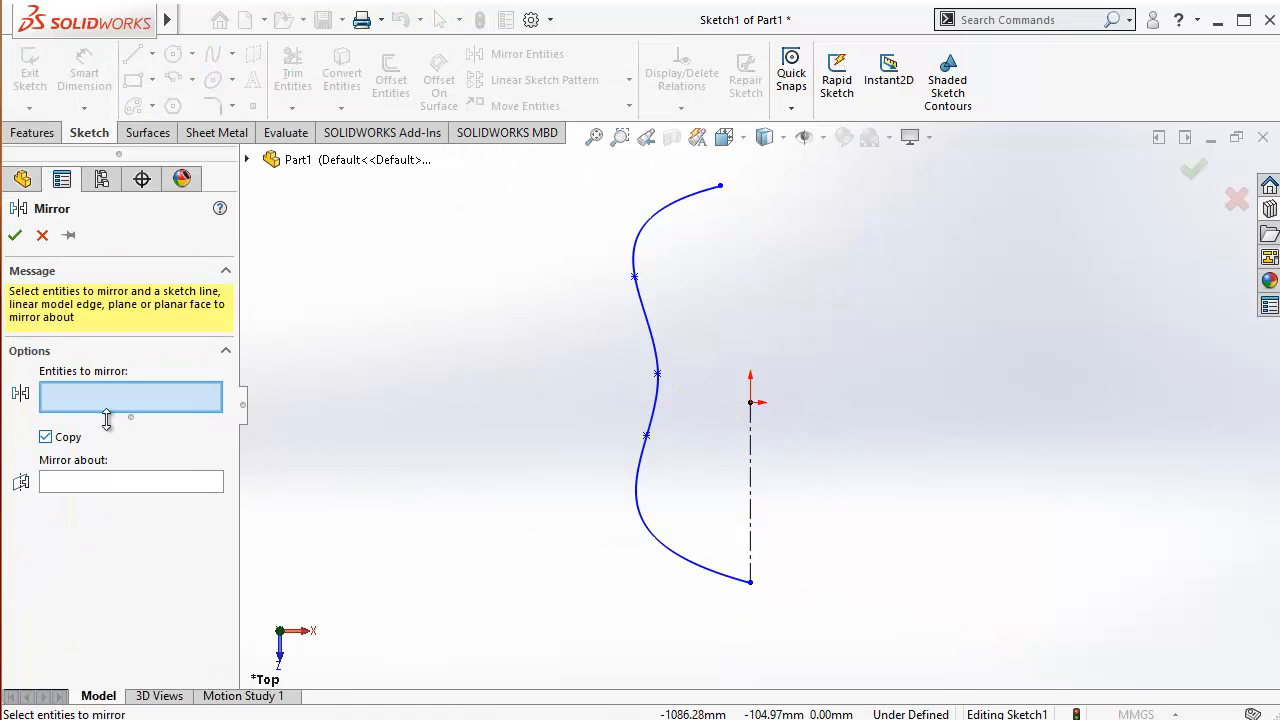
click(647, 321)
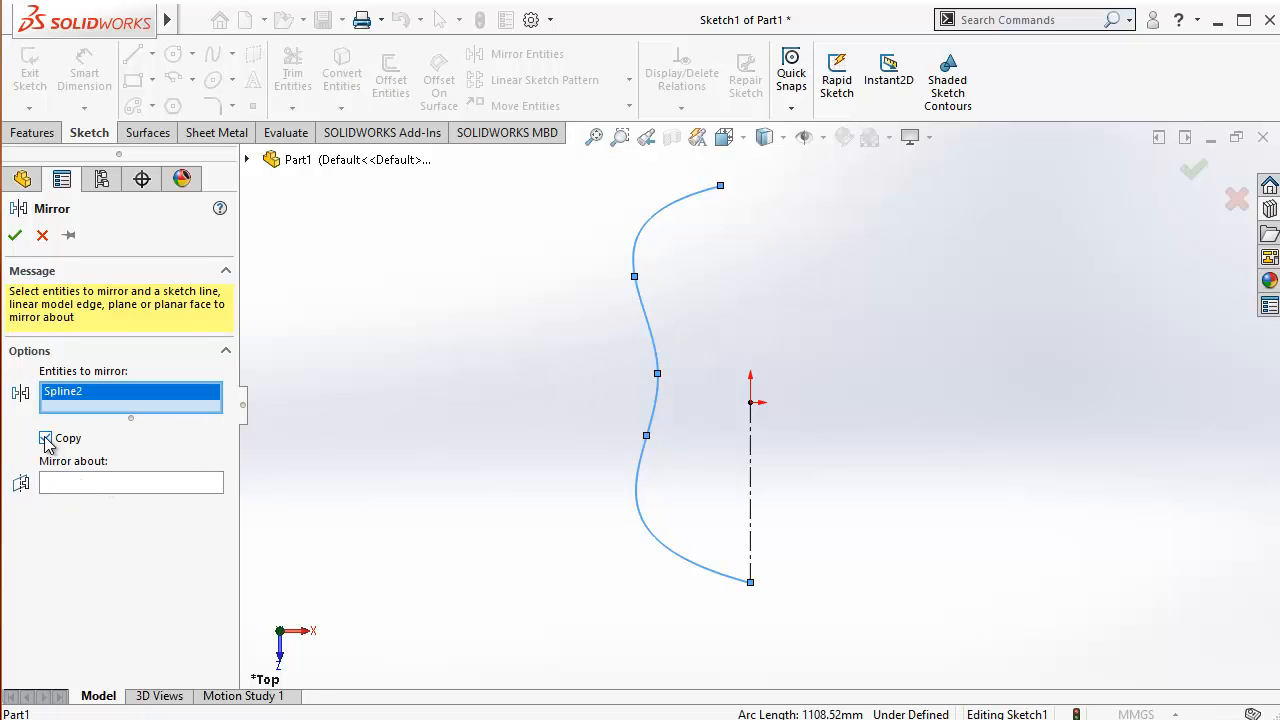
click(103, 482)
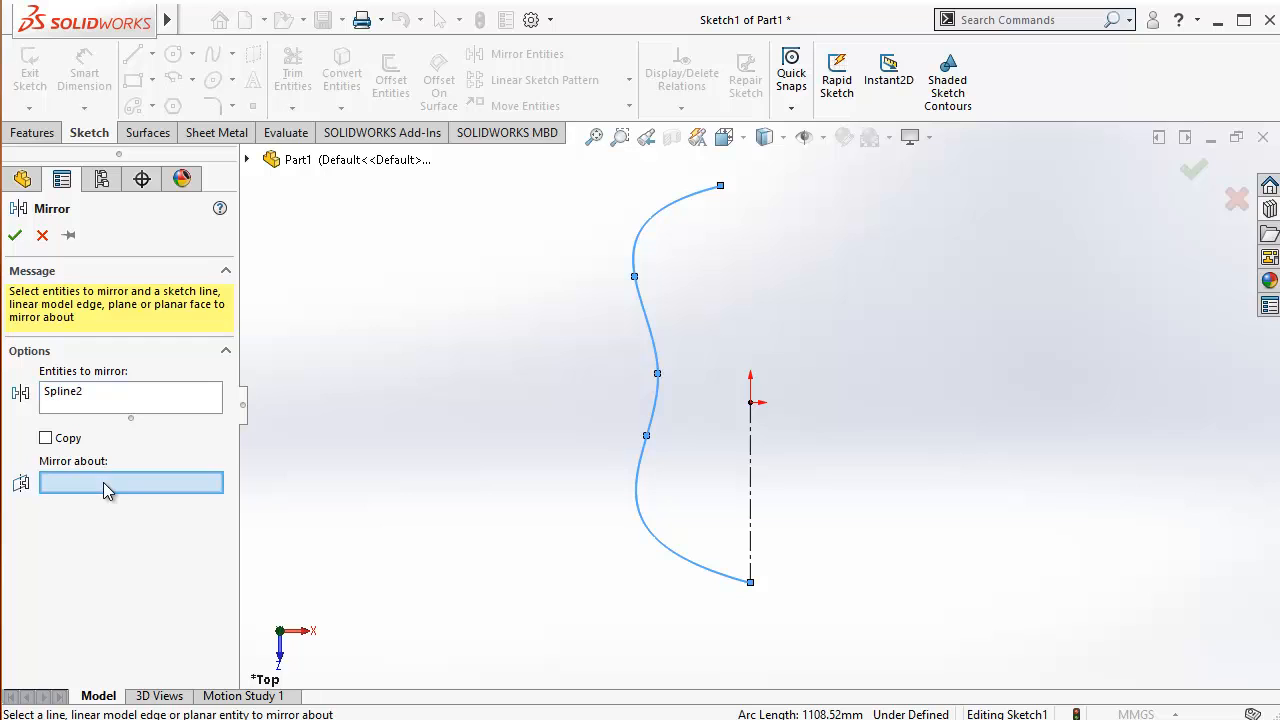
click(749, 457)
click(16, 237)
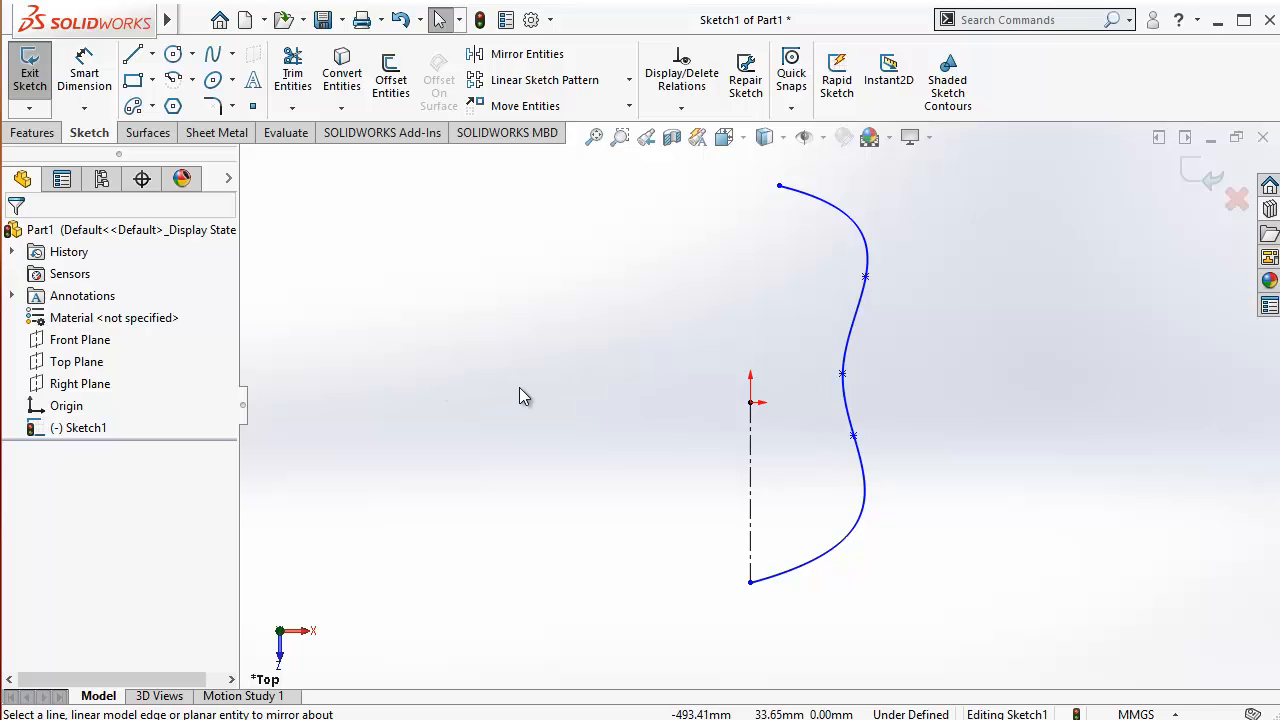
Start the Mirror Entities command again for the flipped spline
click(512, 56)
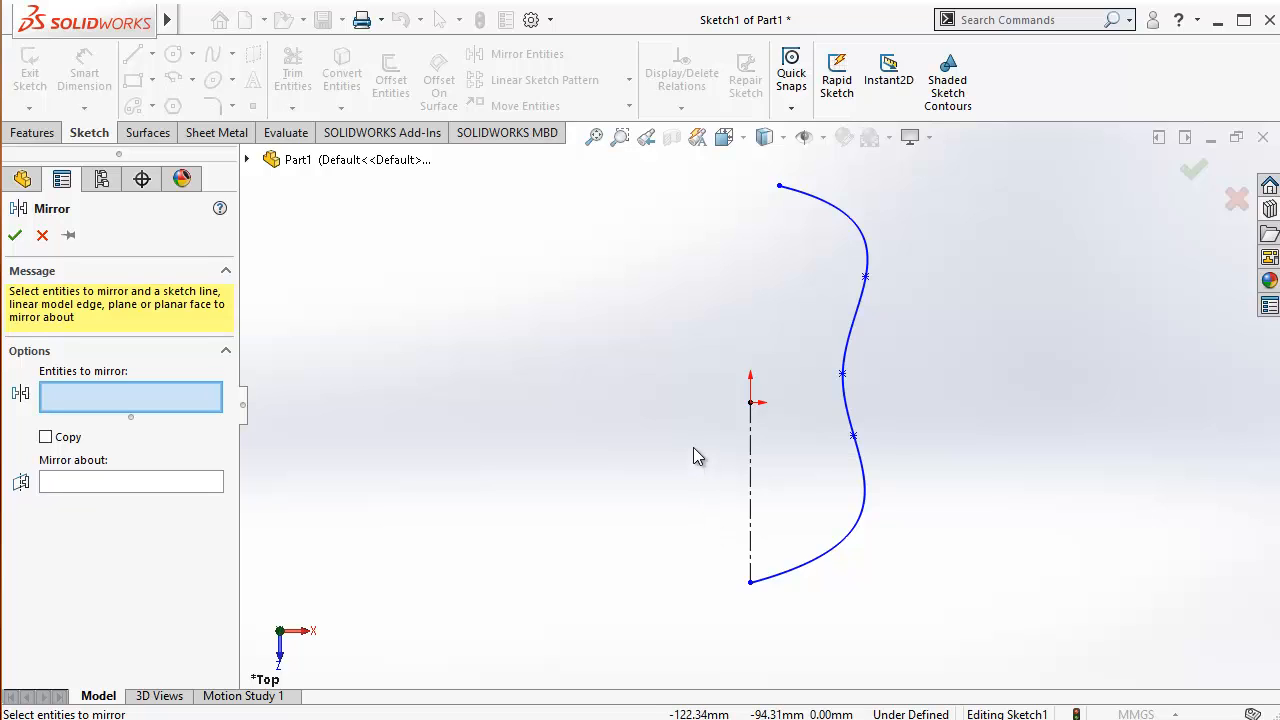
click(42, 236)
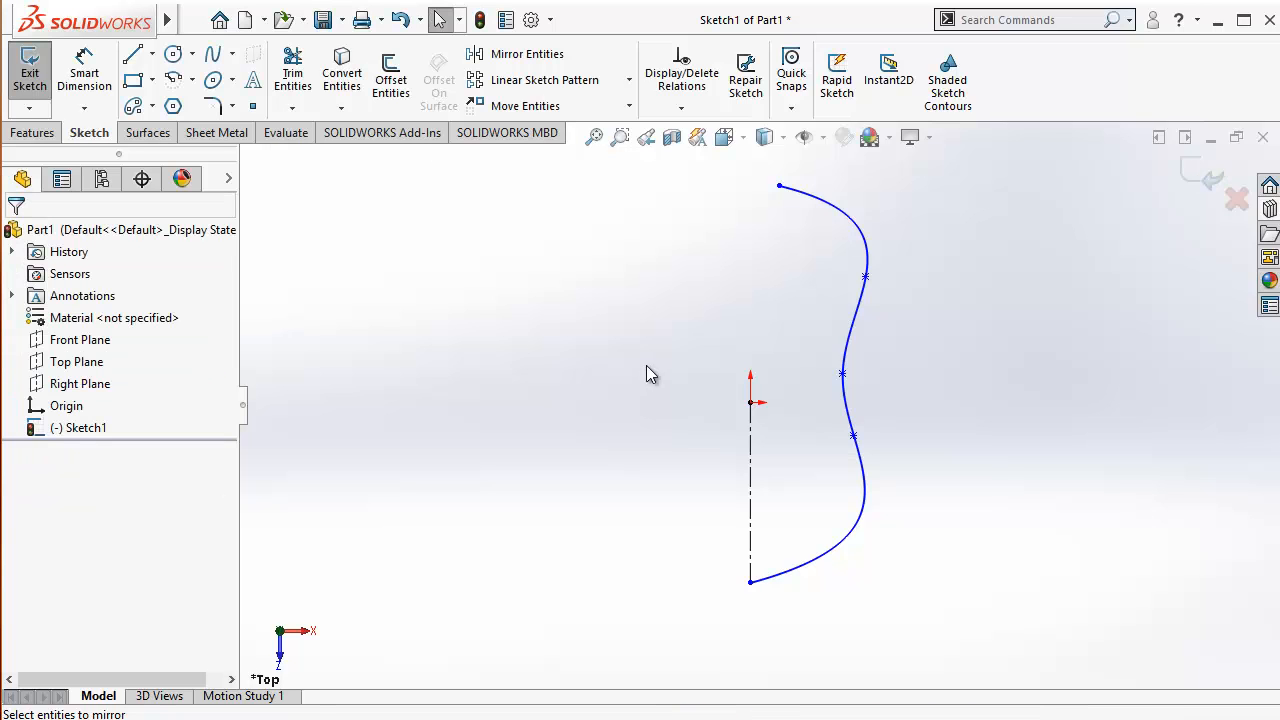
click(540, 55)
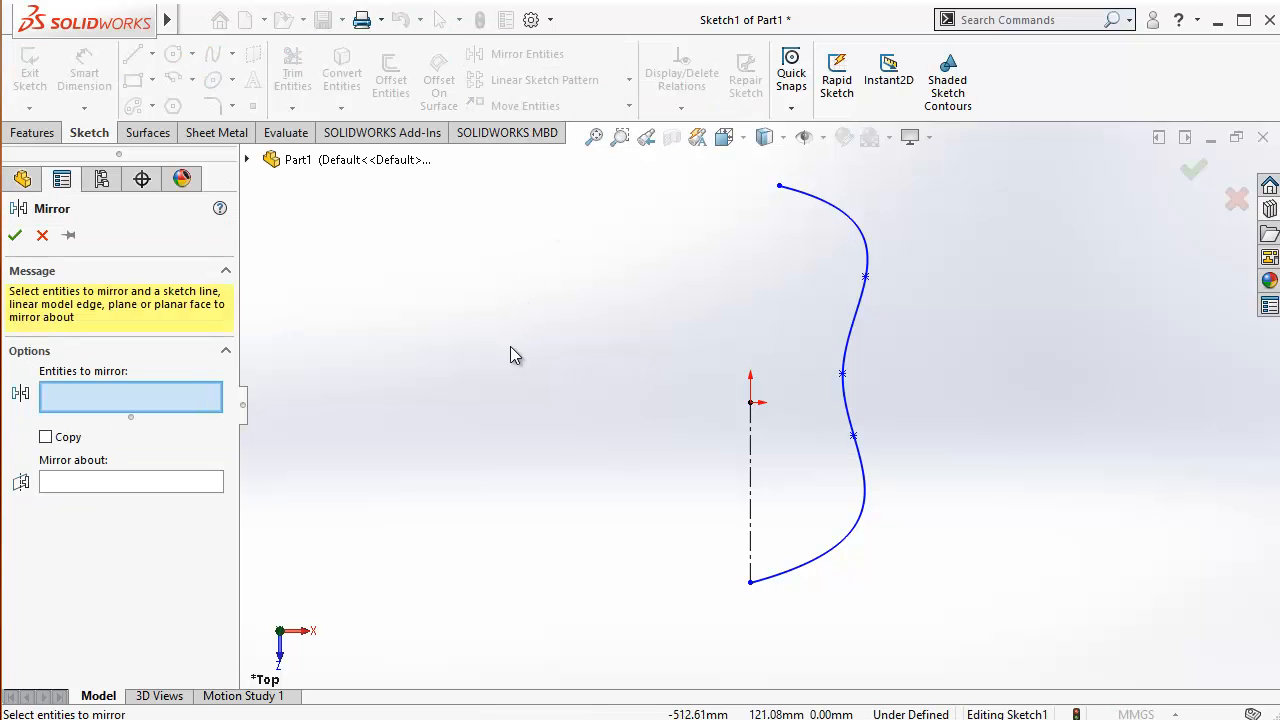